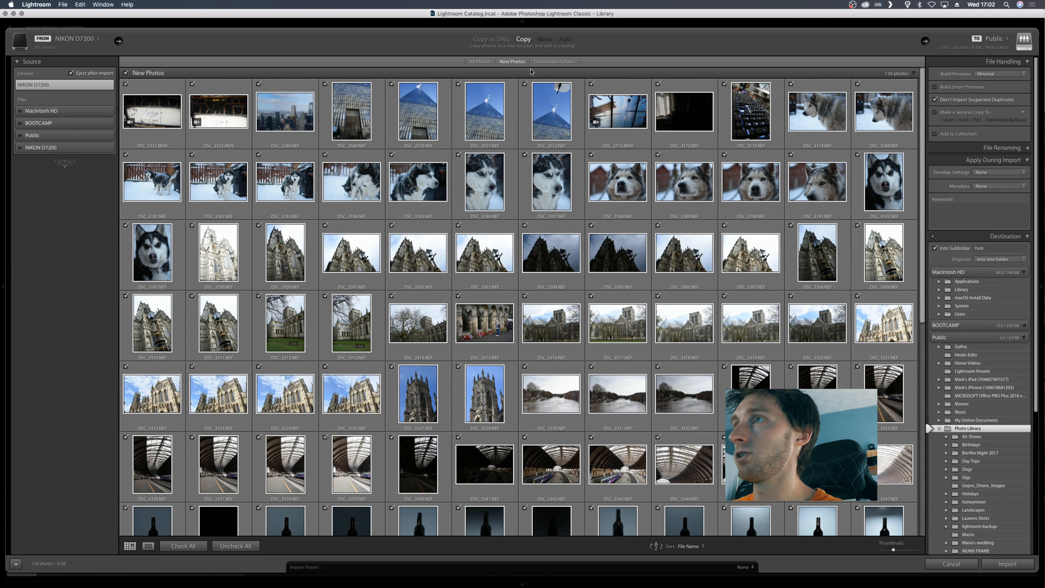
Uncheck all new photos, and check only the cathedral shots from DSC_3299 through the two blue-sky tower photos for import
click(479, 61)
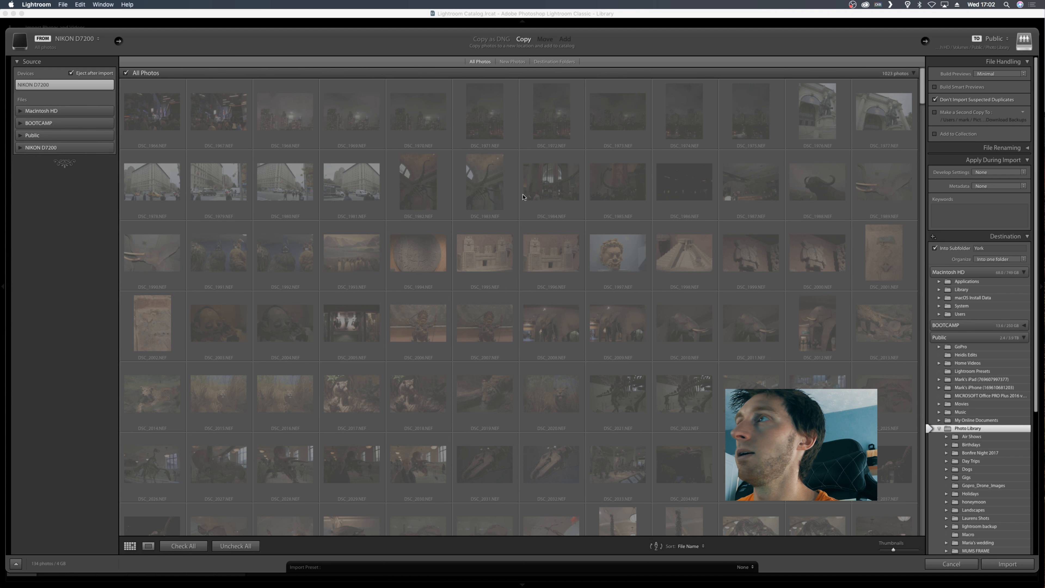
click(513, 62)
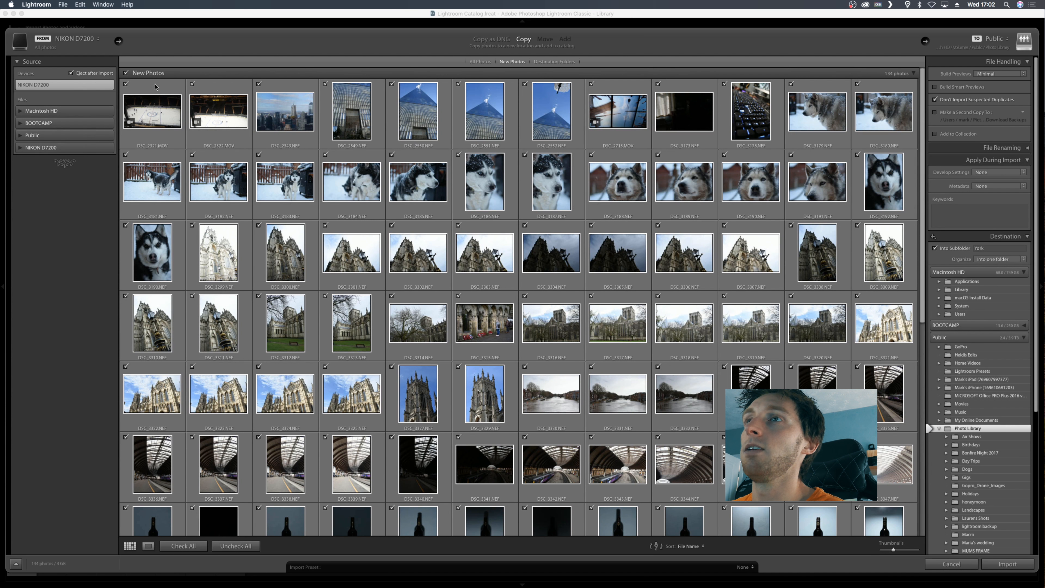
click(125, 73)
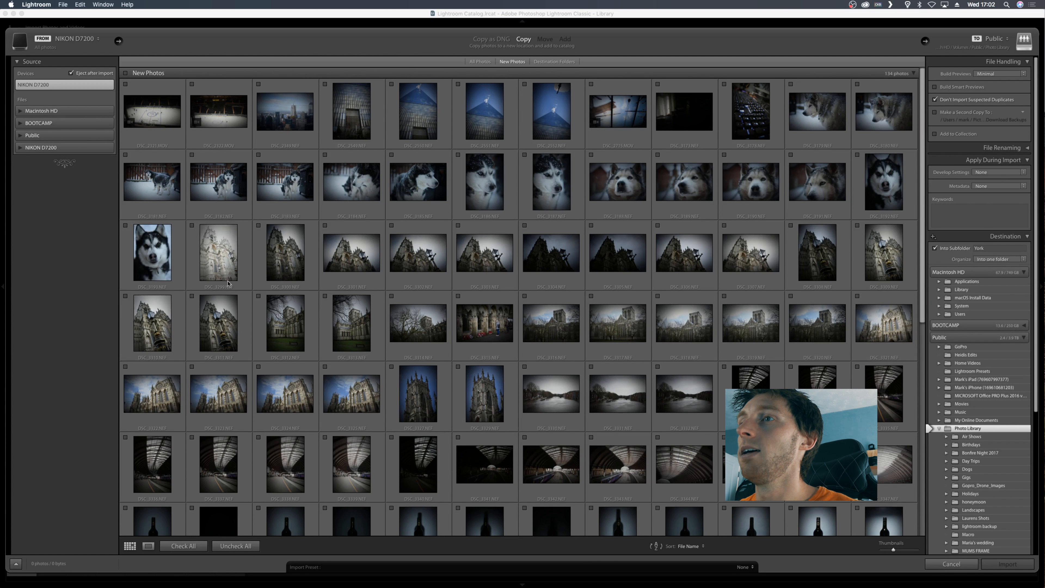
click(220, 260)
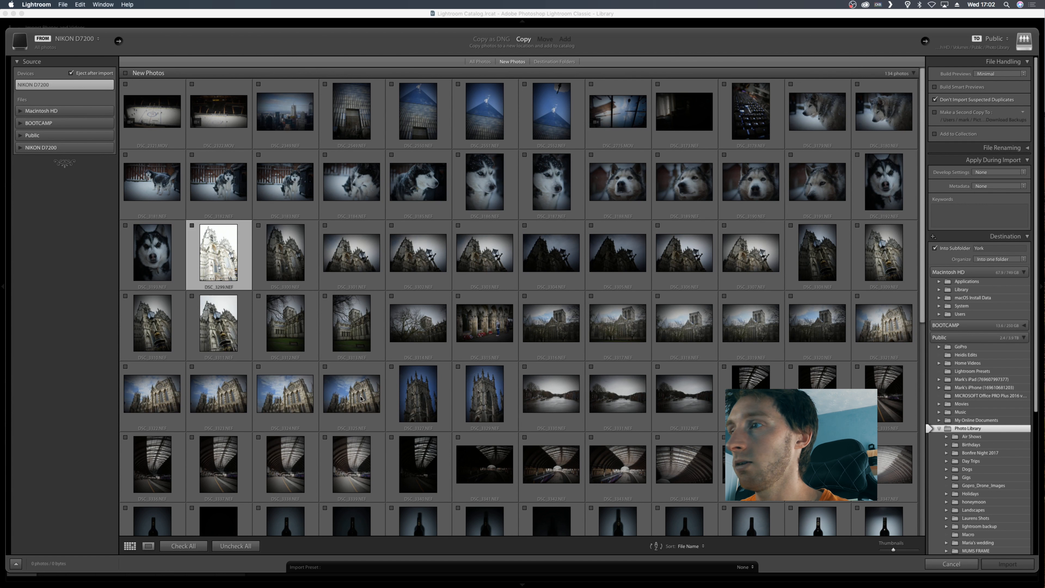
shift+click(468, 409)
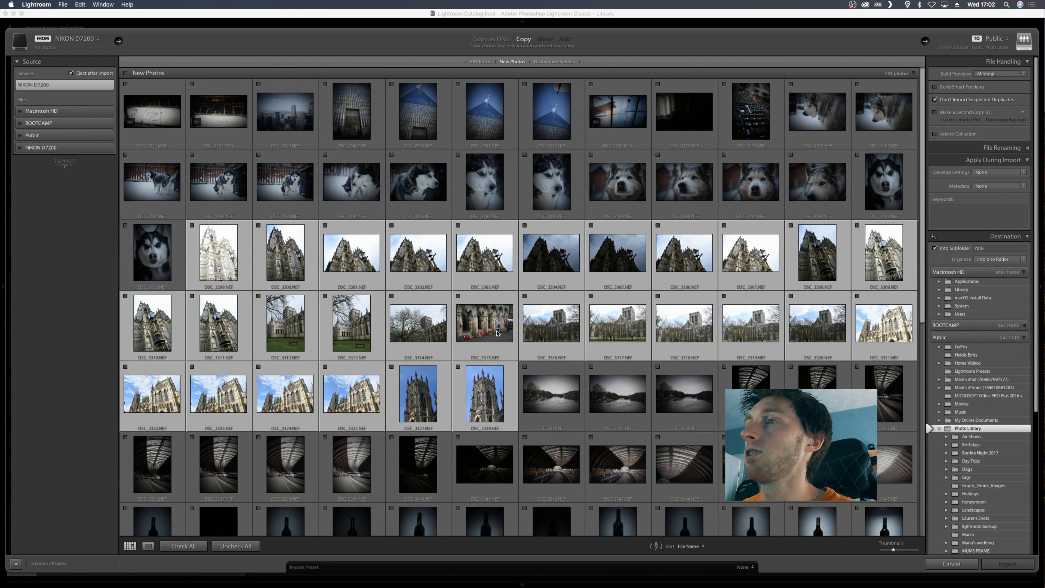
click(192, 227)
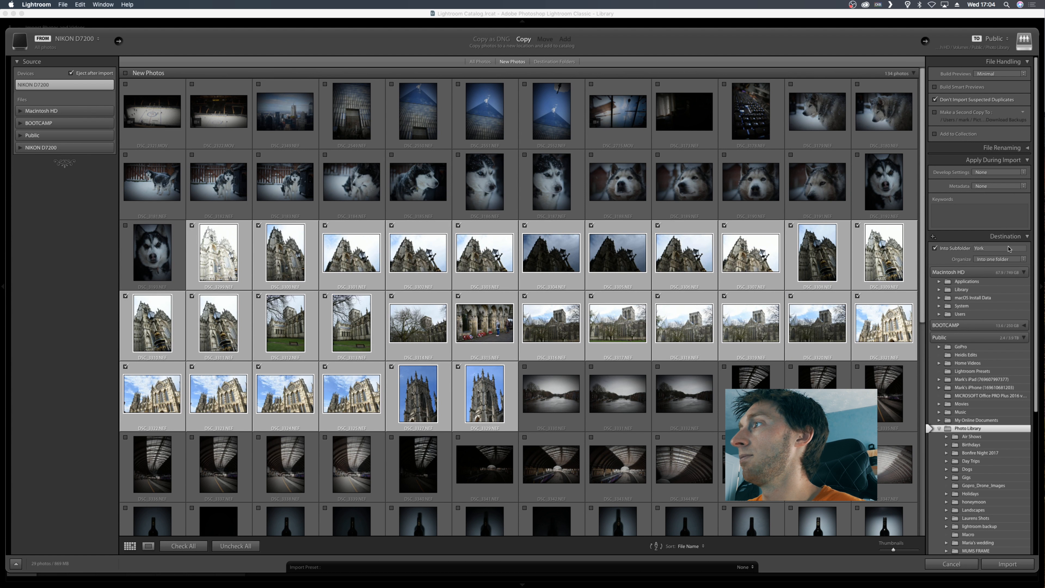
Set the import destination to a subfolder named York Minster inside Photo Library and check its place in the folder tree
click(934, 249)
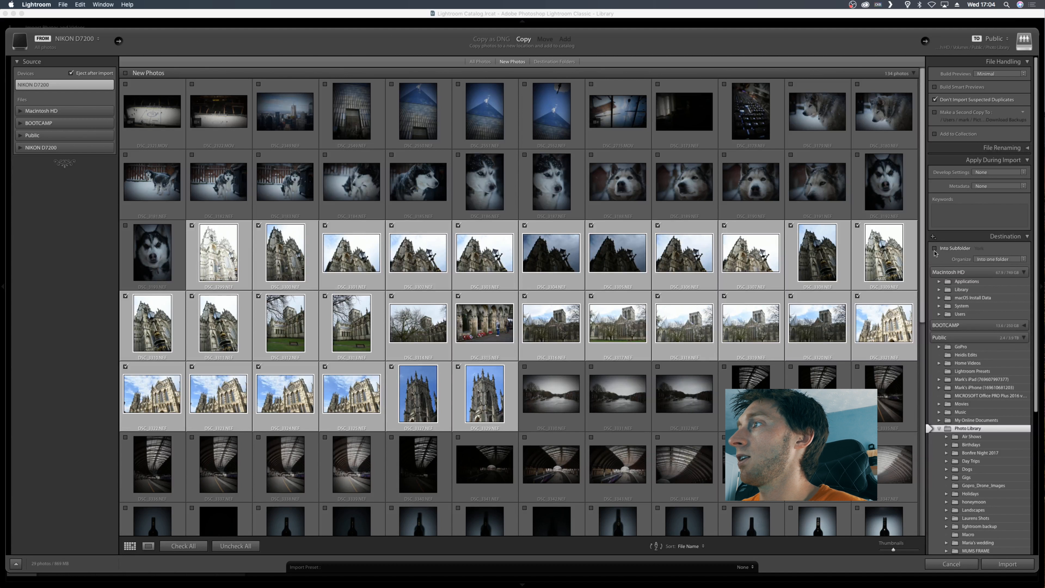
click(935, 248)
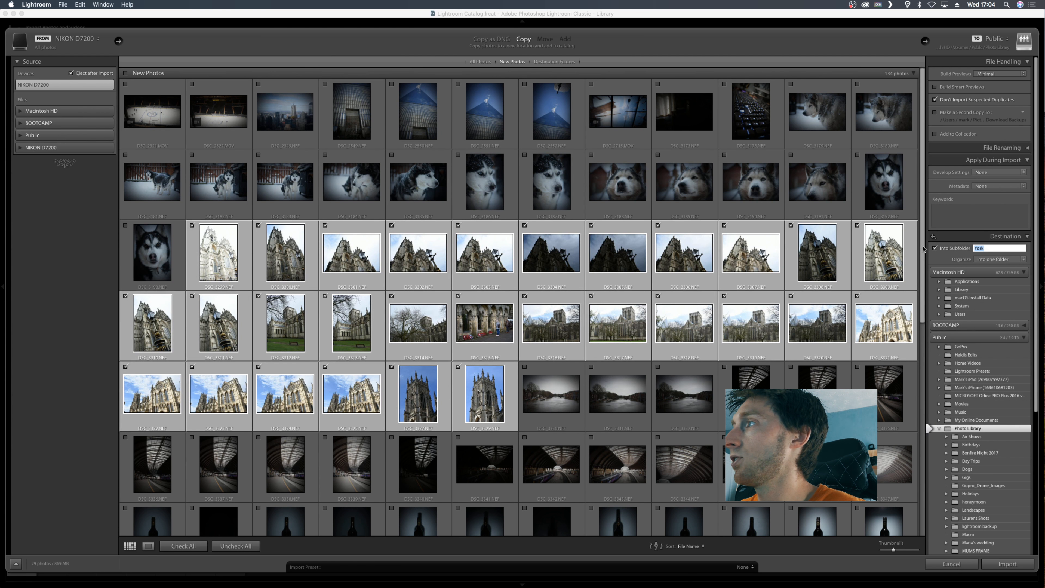
click(998, 250)
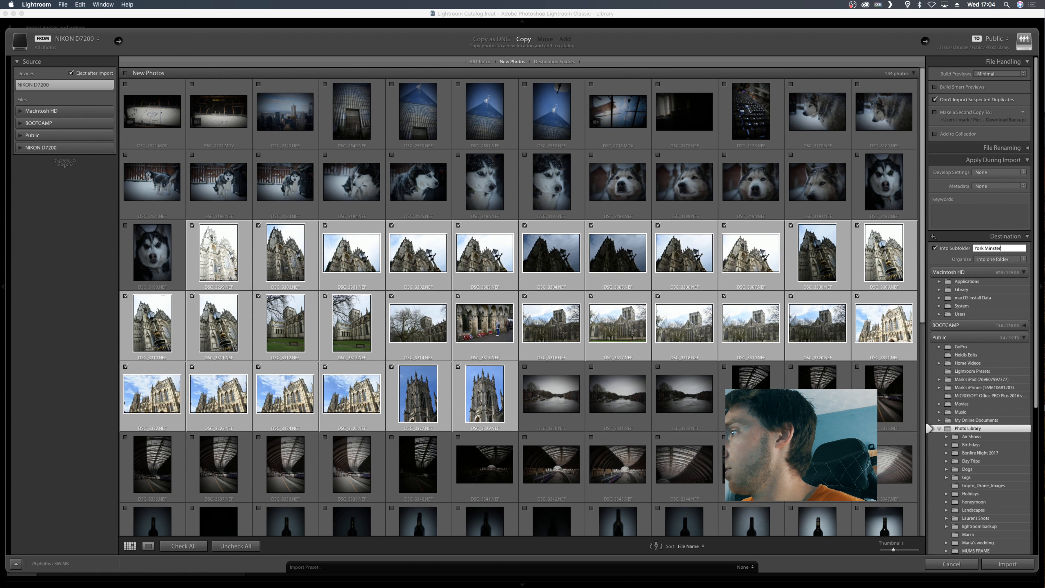
drag(1039, 401, 1041, 478)
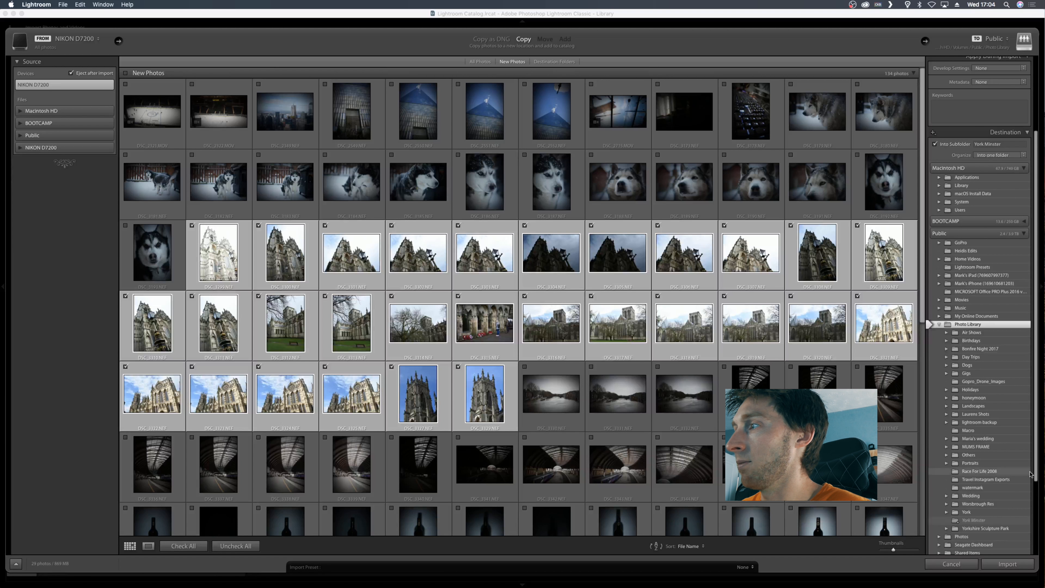
drag(1038, 475, 1044, 434)
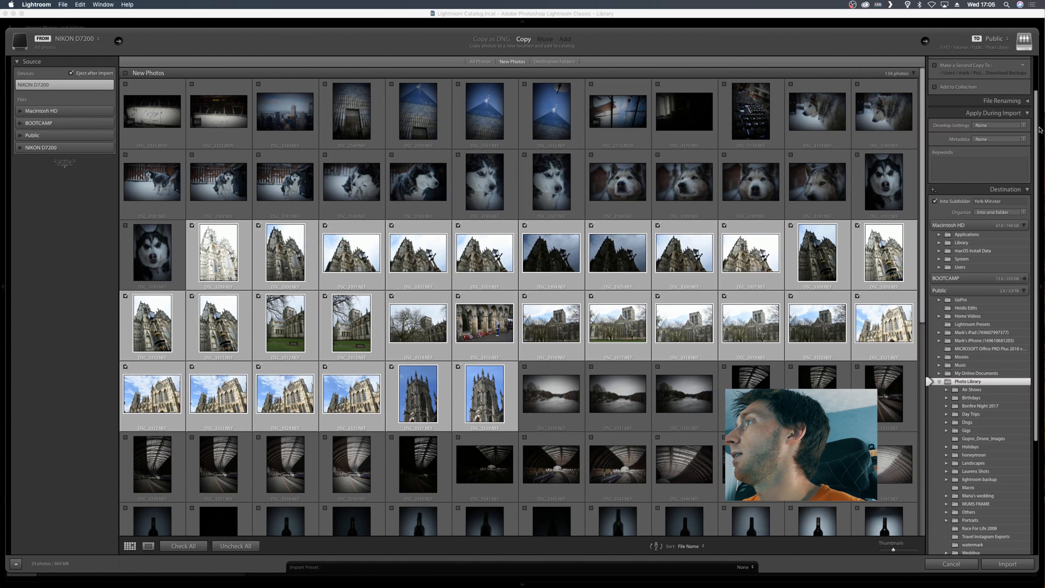
Keep preview building at Minimal and try adding the imported photos to the Quick Collection
drag(1037, 131, 1043, 66)
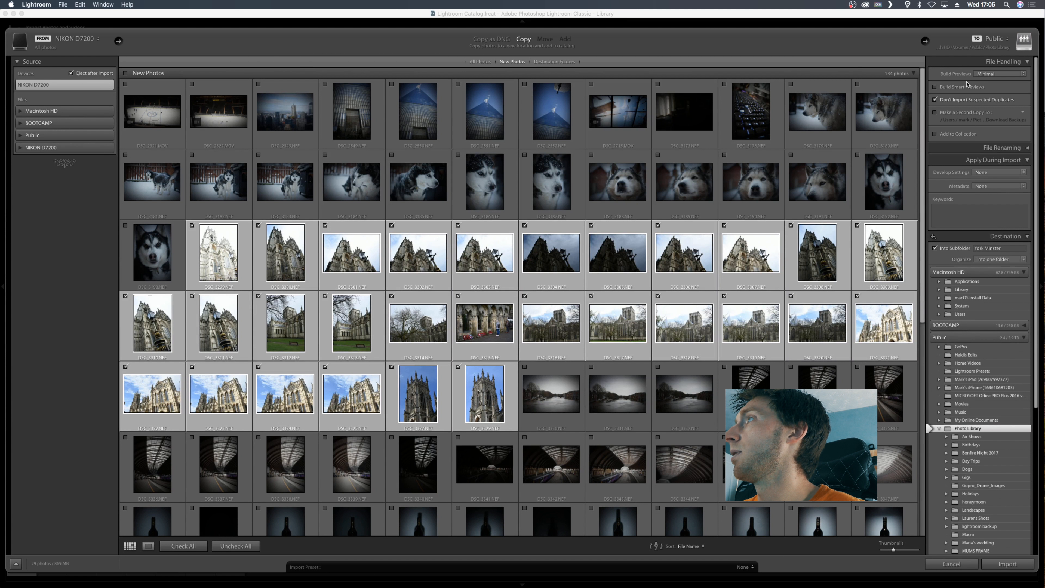
click(991, 74)
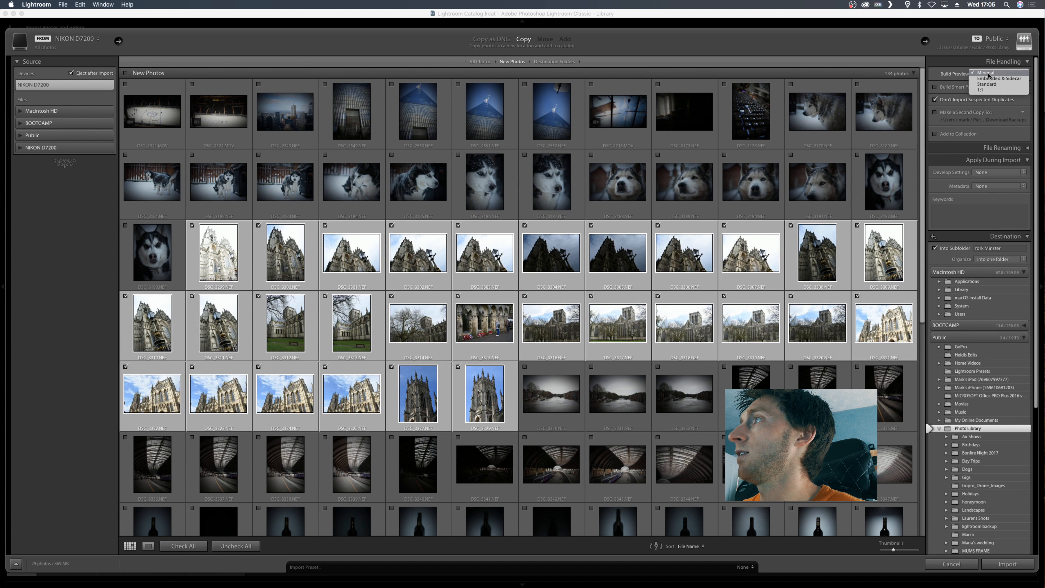
click(986, 73)
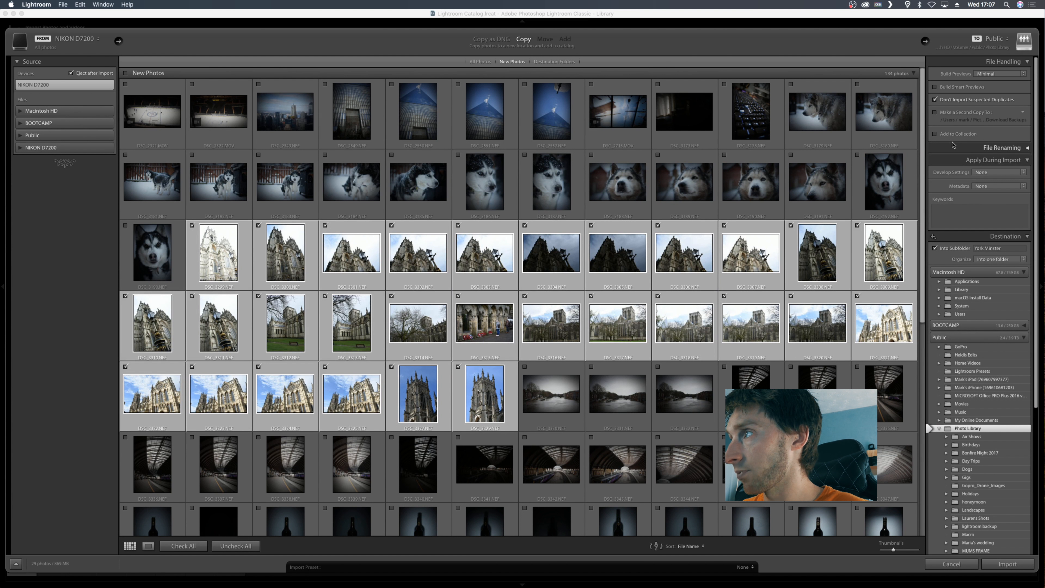
click(940, 135)
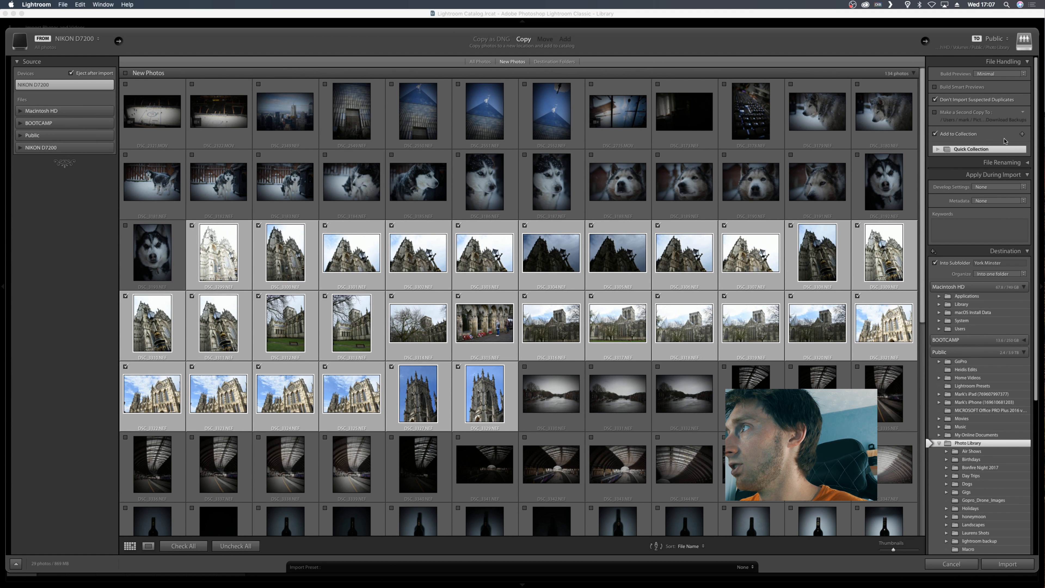
click(935, 134)
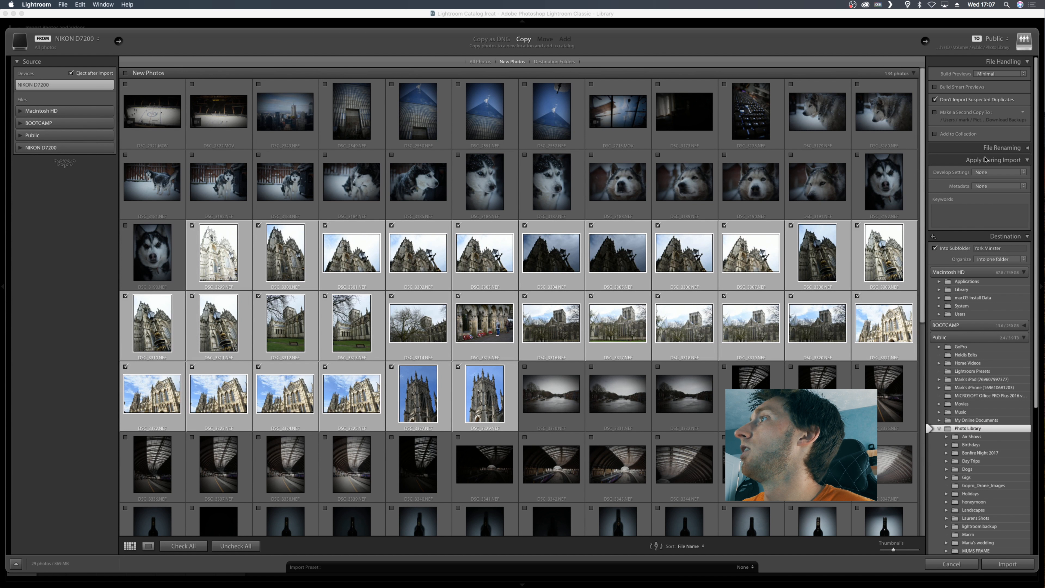
Try renaming files on import, browse the naming templates, and leave renaming disabled
click(1028, 148)
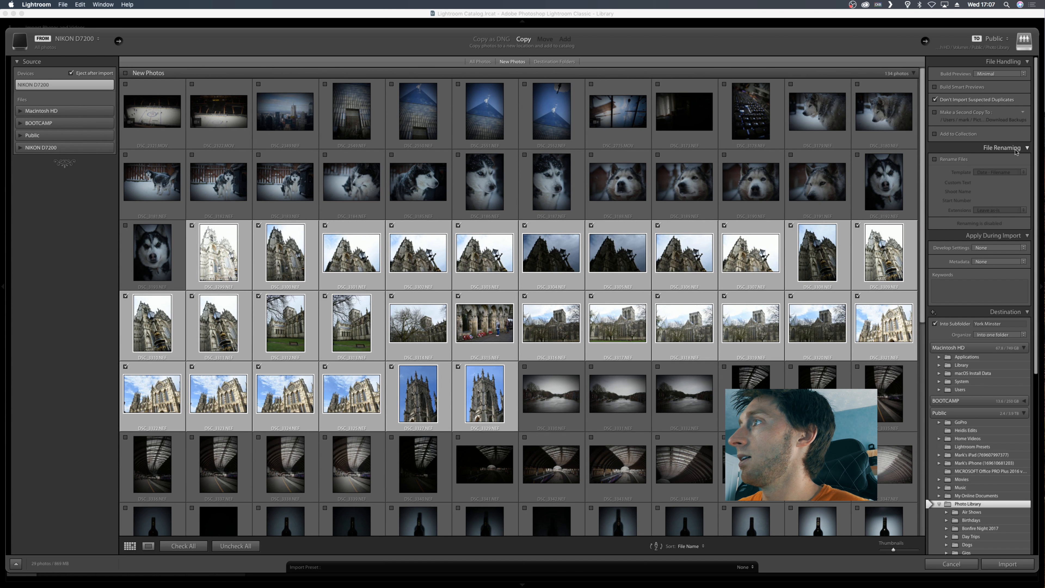
click(946, 159)
click(996, 173)
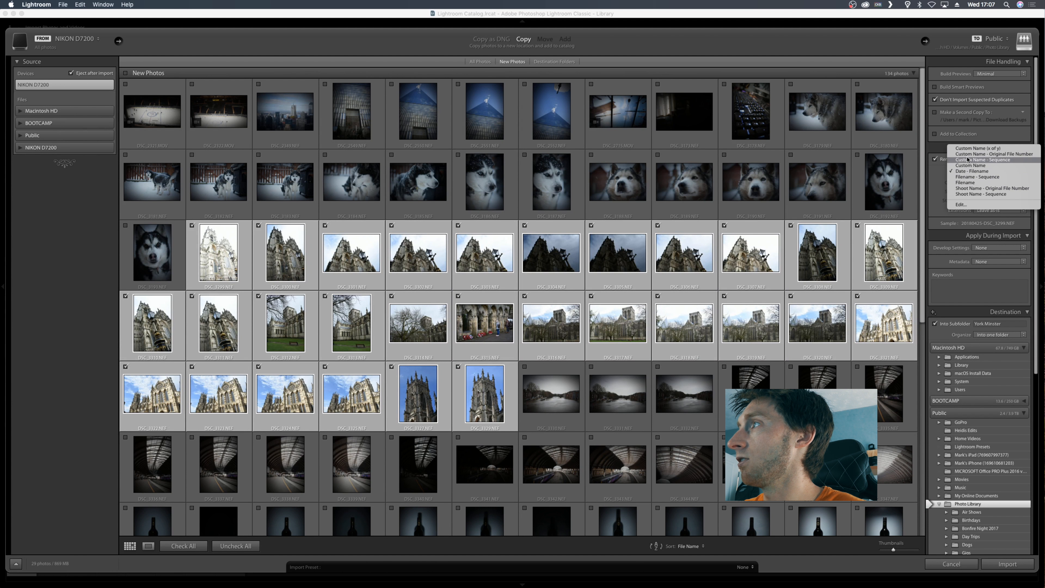
click(936, 160)
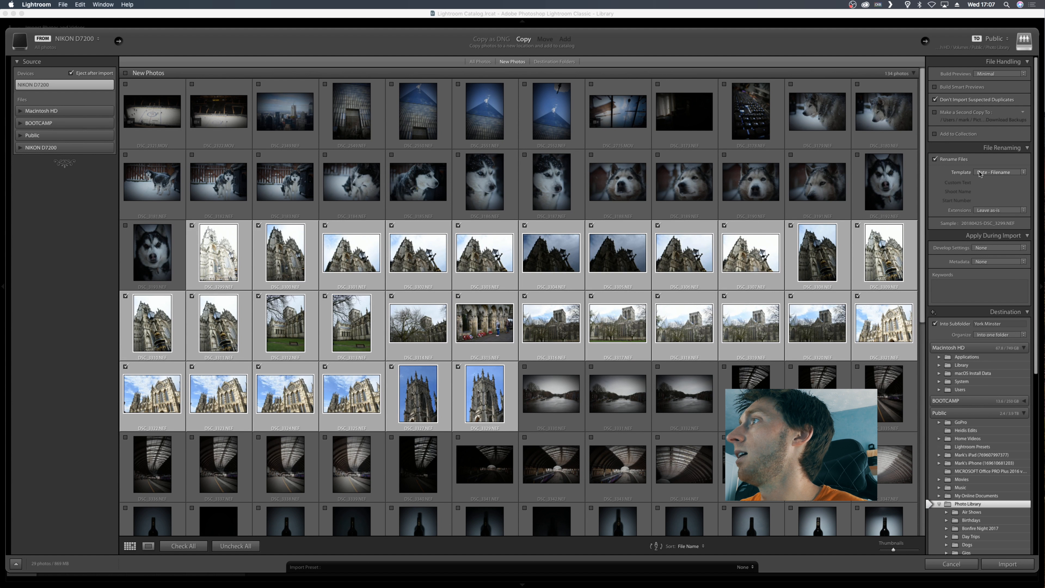
click(936, 160)
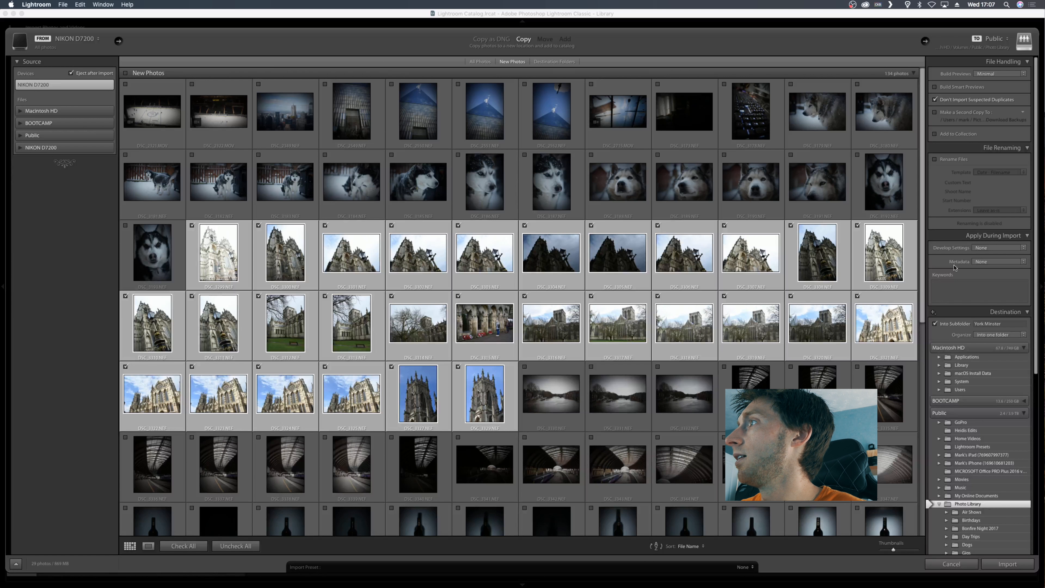
Look through the Develop Settings presets and the metadata options for the import, leaving both at None
scroll(984, 233, down, 2)
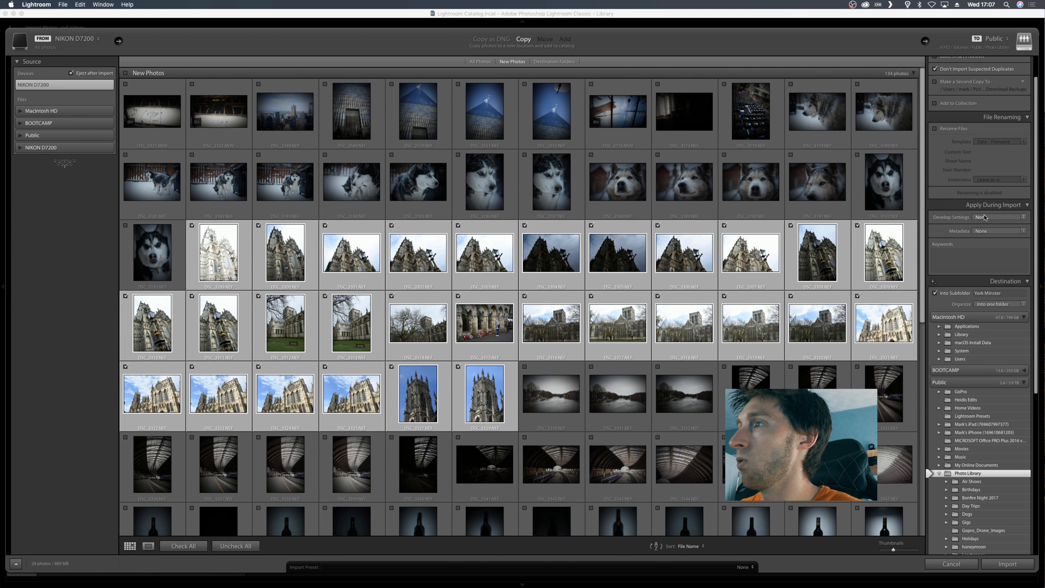
click(984, 217)
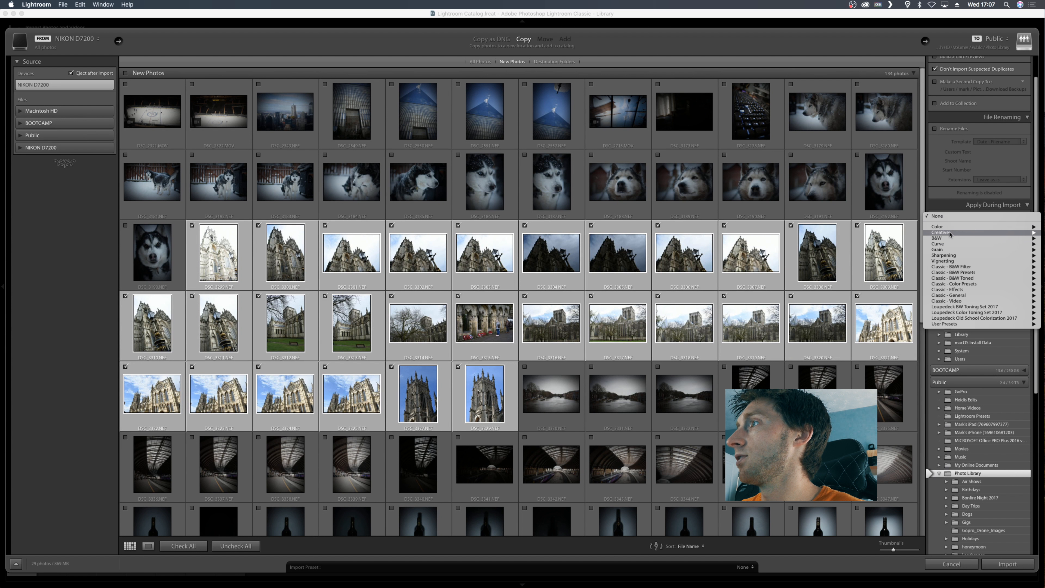
mouse_move(950, 233)
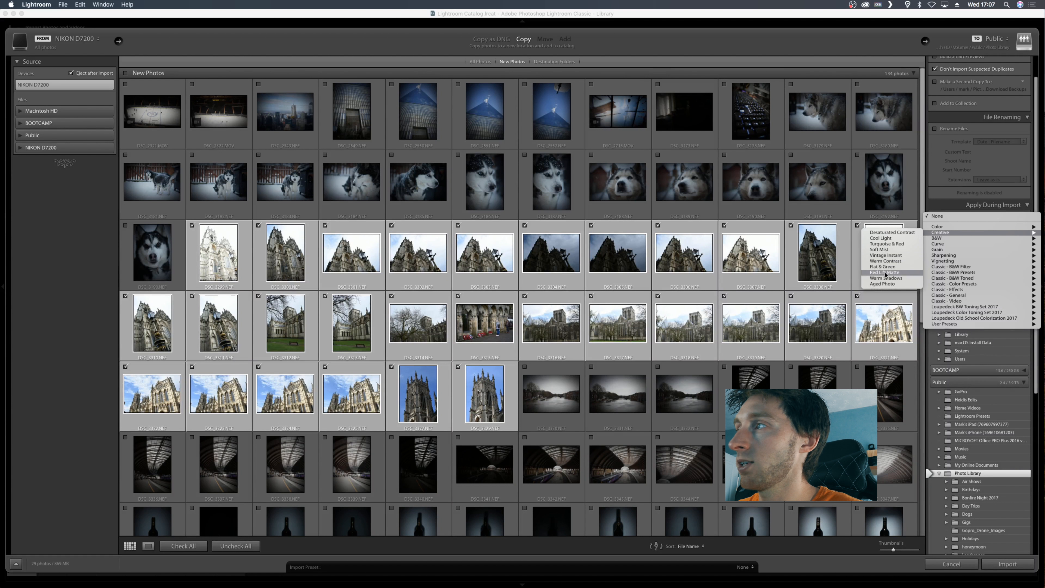
mouse_move(939, 275)
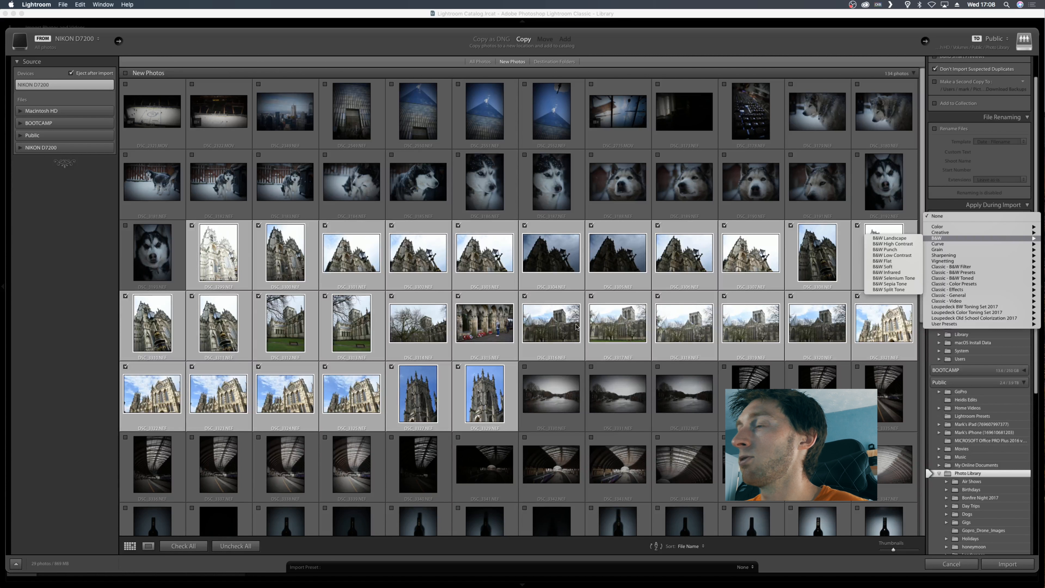
click(960, 206)
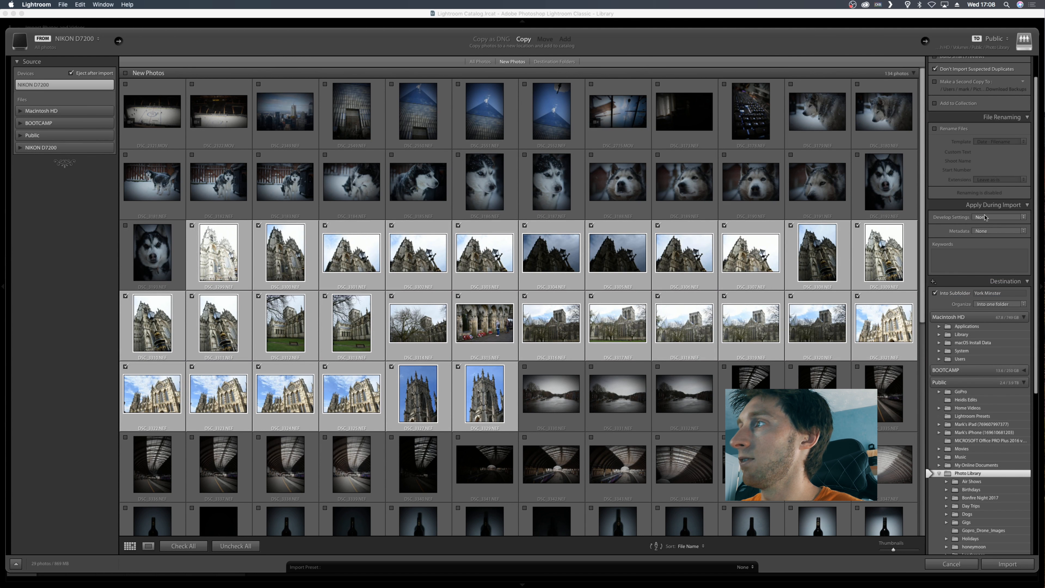
click(993, 231)
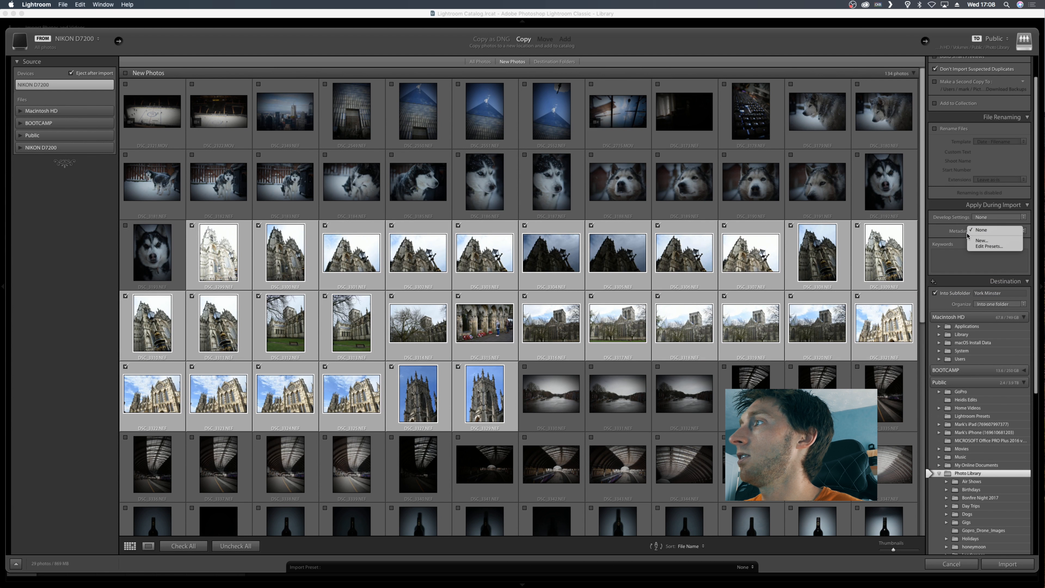
click(945, 233)
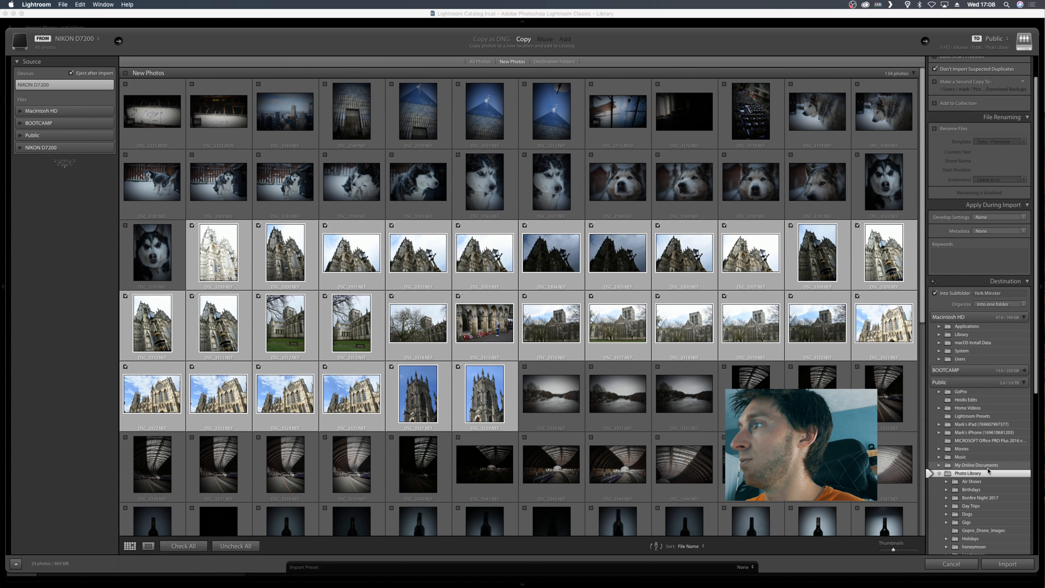
Add the keywords "york, Minster" to the checked photos and import them
click(947, 255)
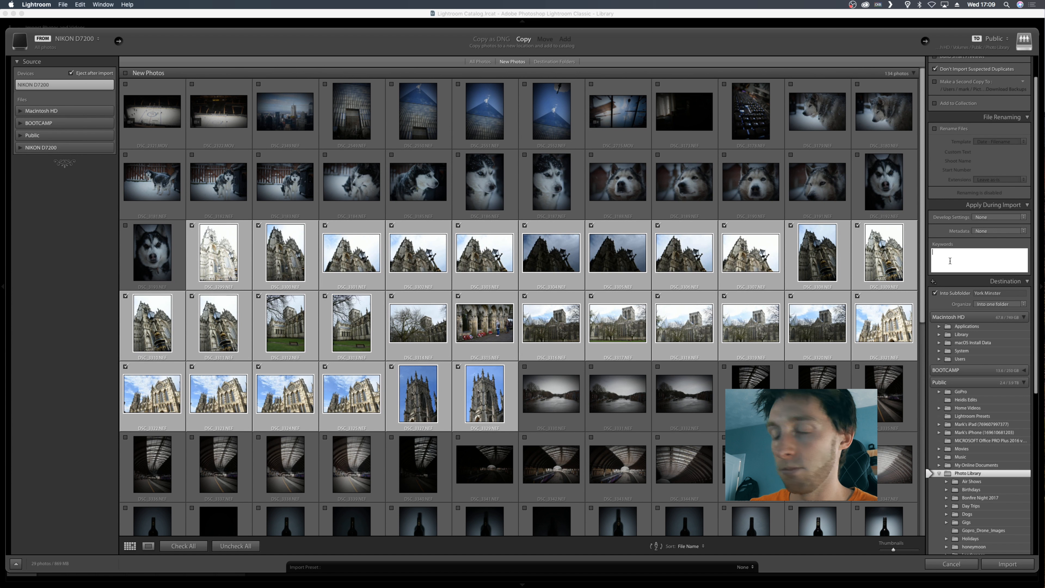
text(ork)
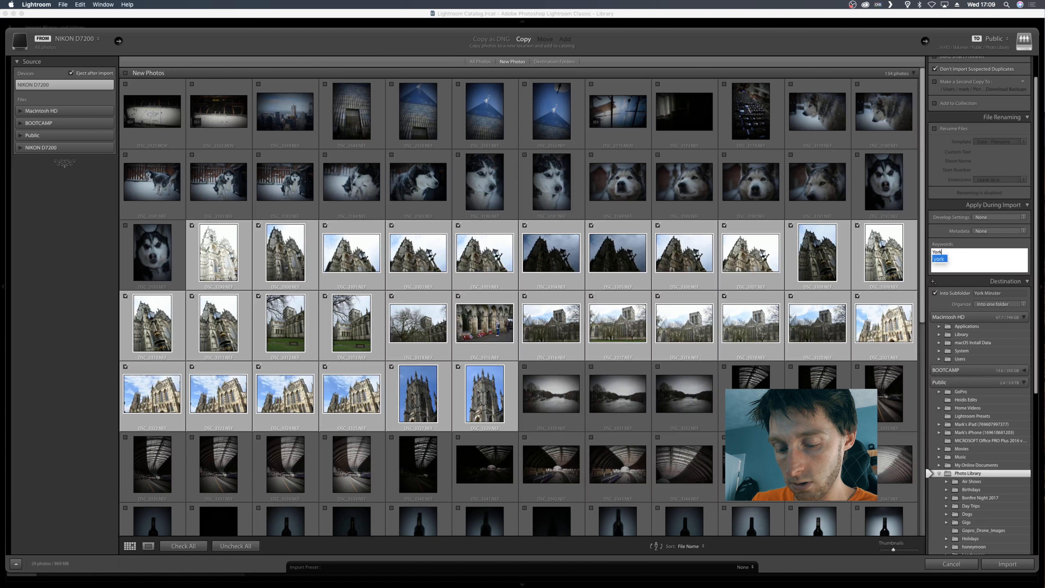
key(Return)
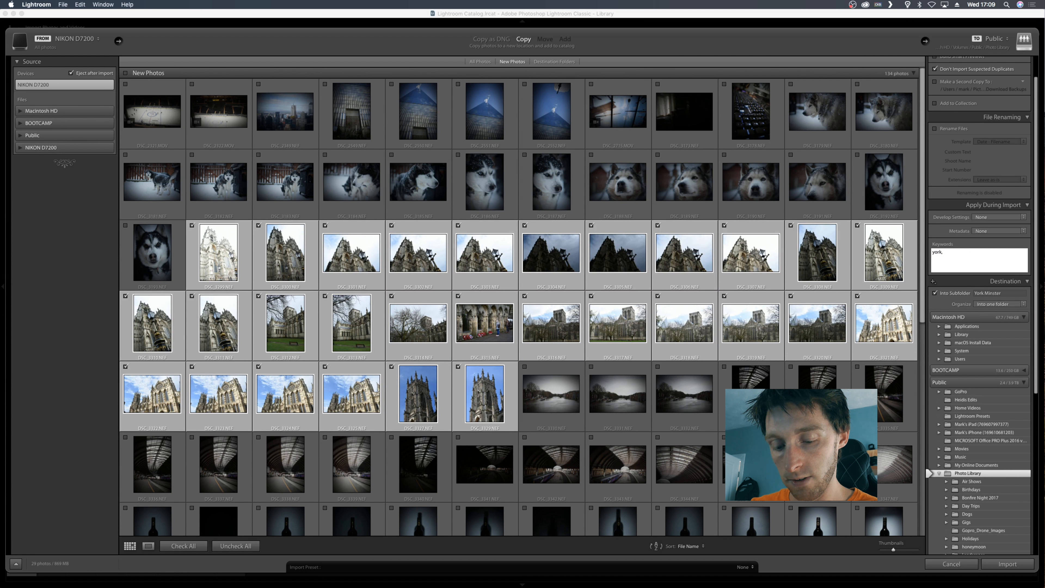
text(Minster)
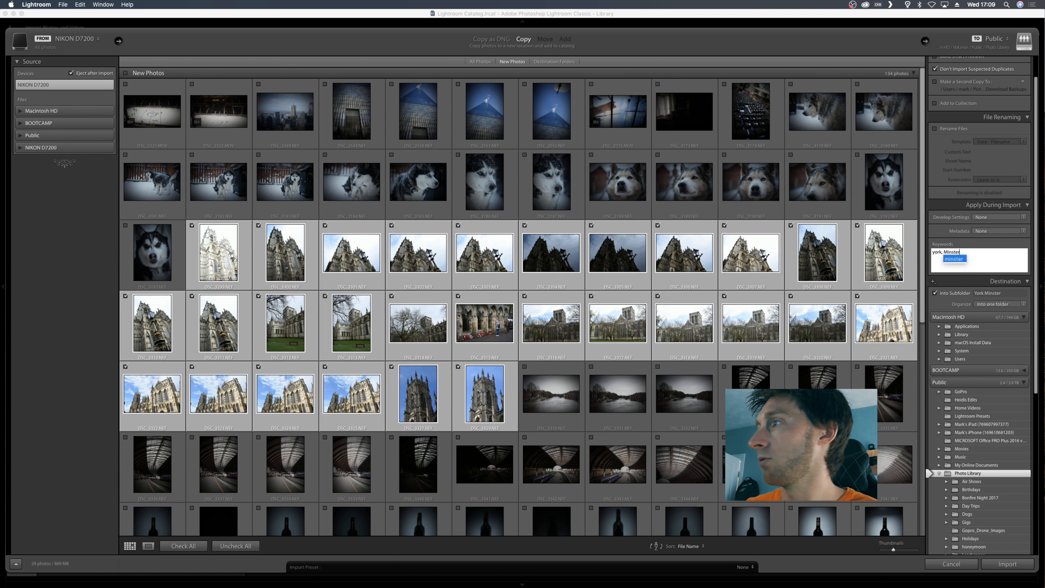
click(999, 260)
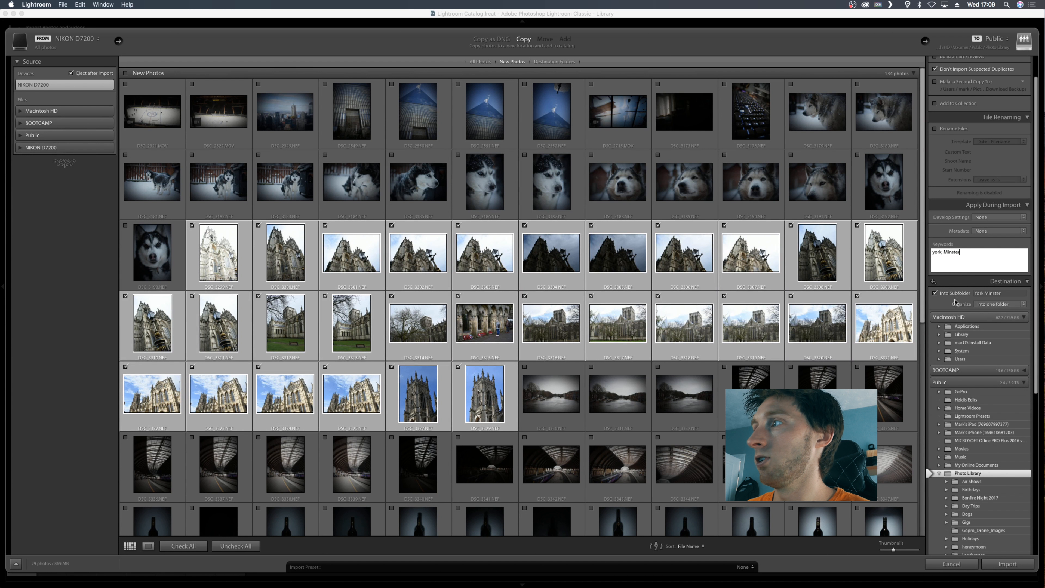
click(978, 267)
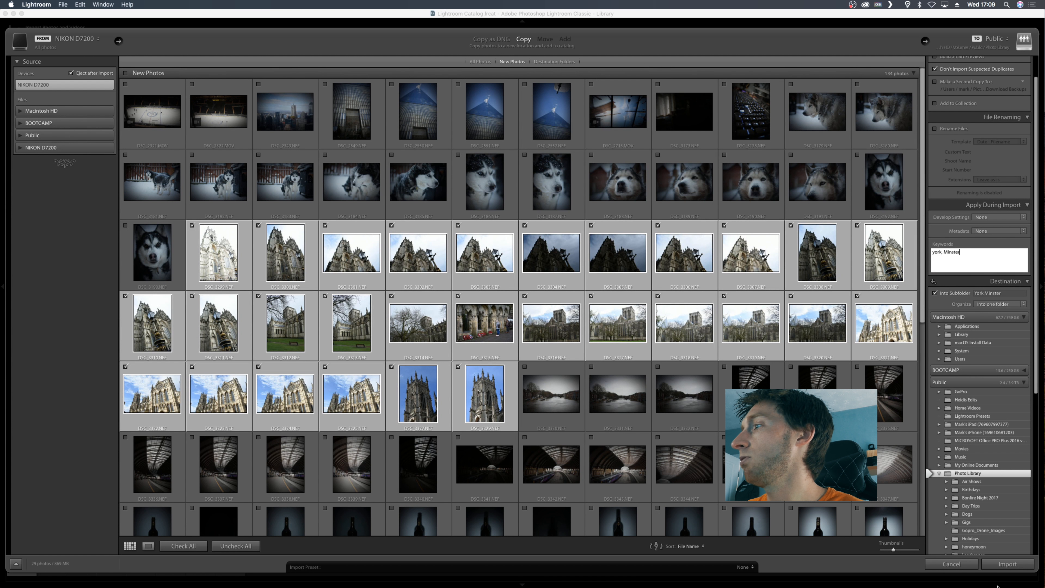
click(1008, 563)
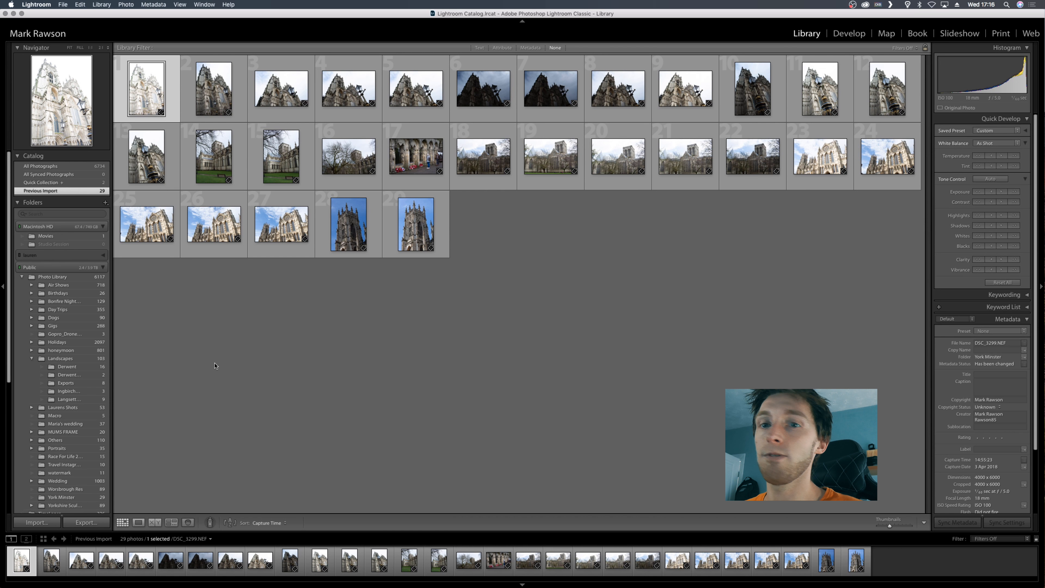
Open the export settings for the selected photo and remove the user presets Export Folder and Instagram
click(84, 522)
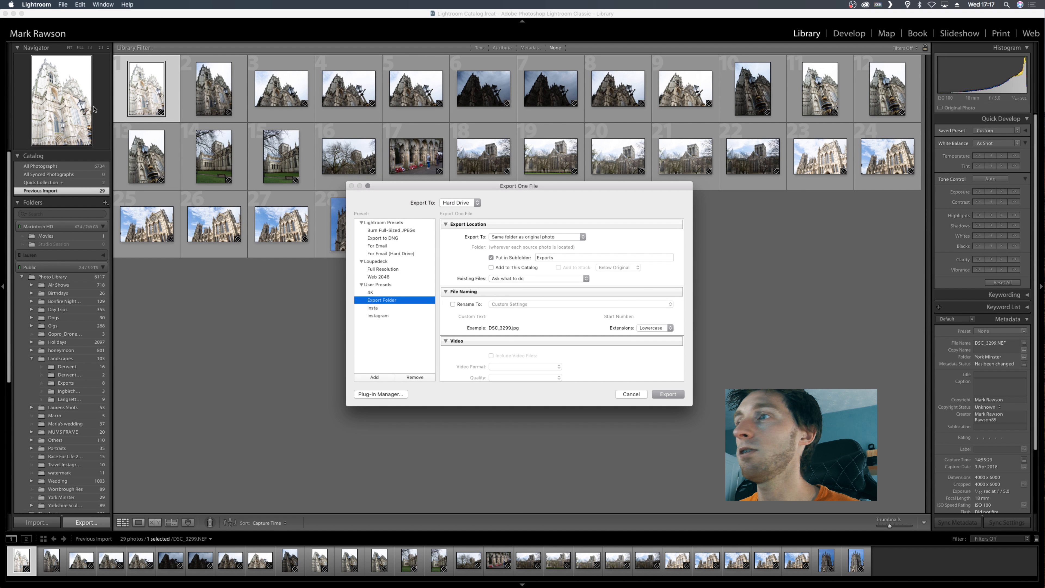
drag(501, 186, 465, 148)
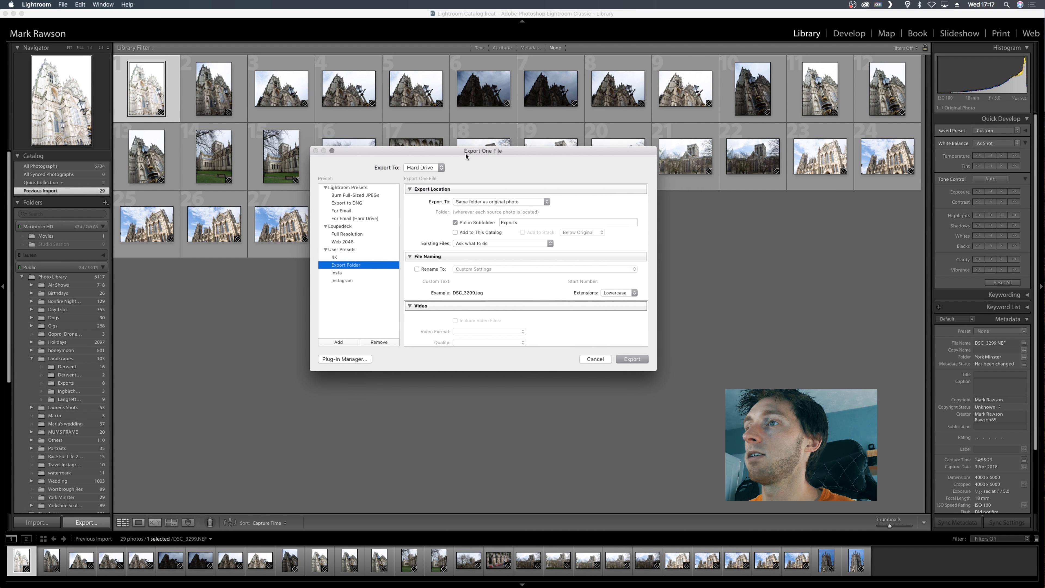
click(380, 338)
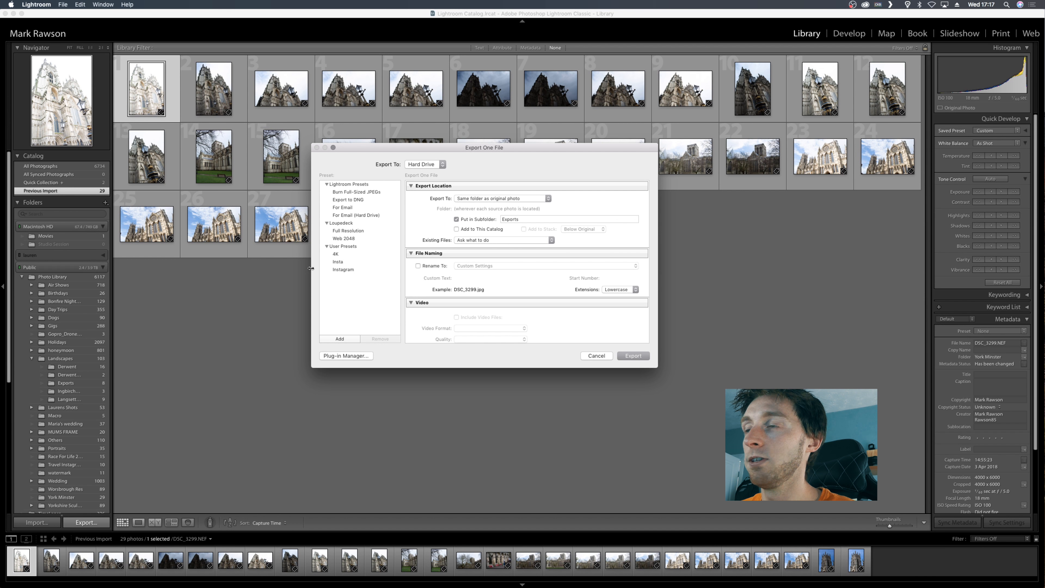
click(337, 263)
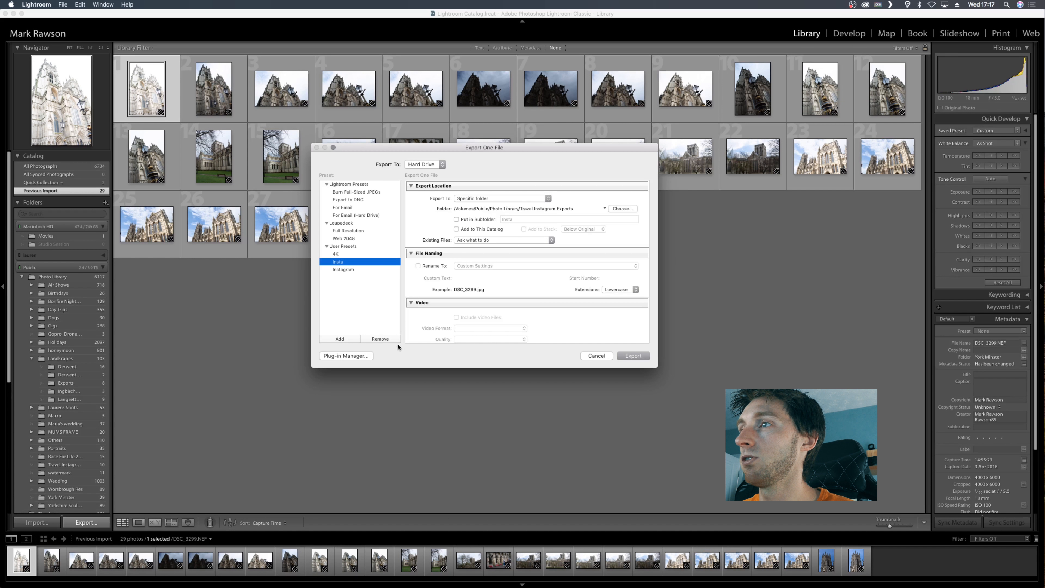
click(341, 270)
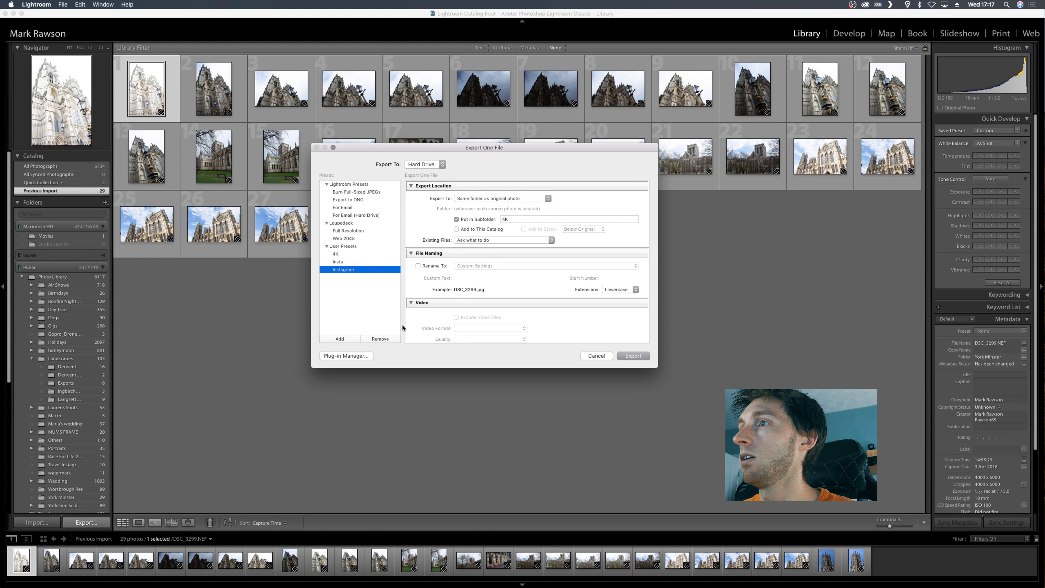
click(380, 338)
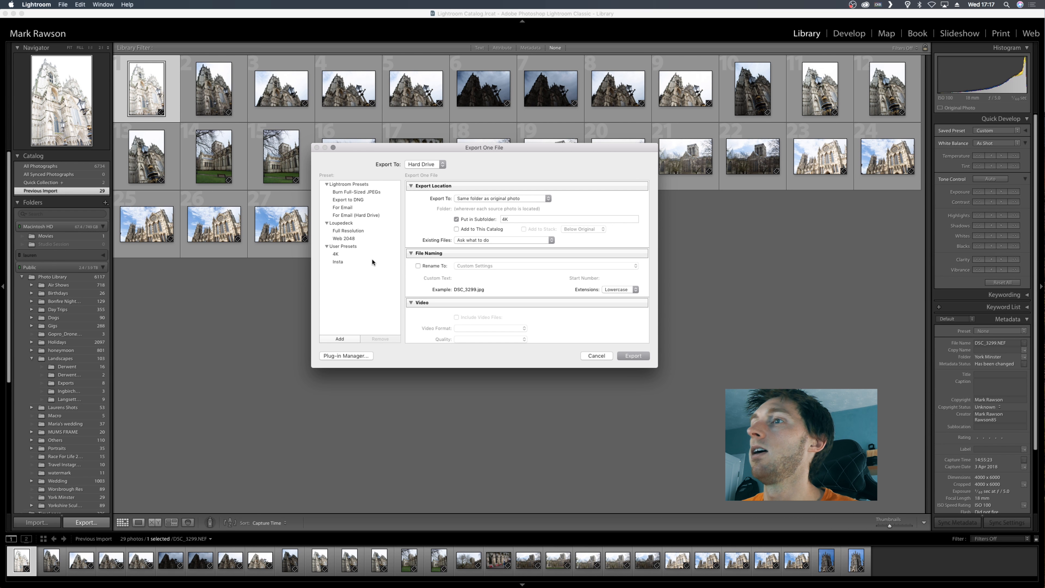
Try a specific folder as the export location and switch back to the same folder as the original photo
drag(508, 151, 618, 185)
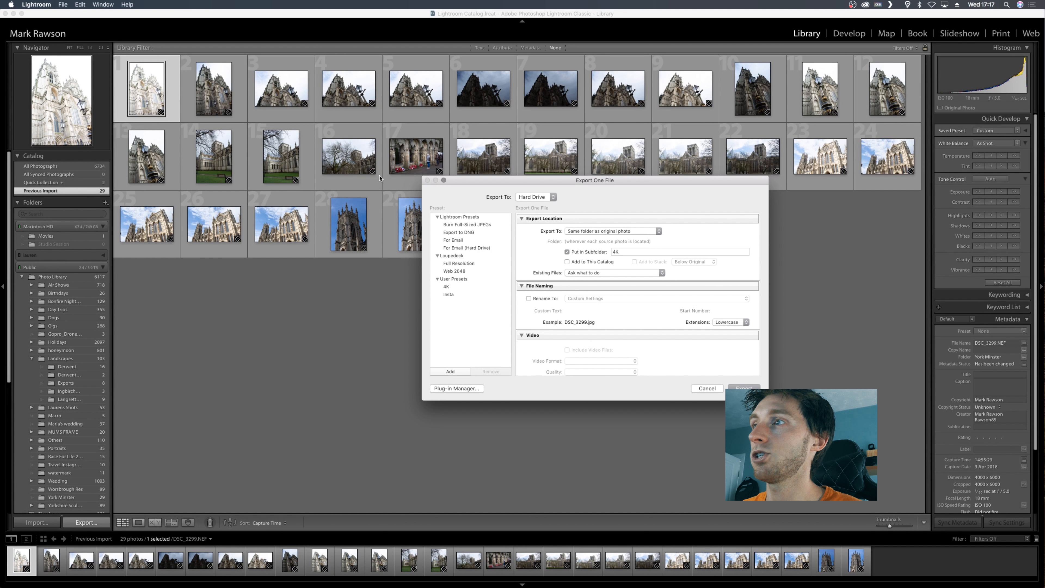
click(583, 233)
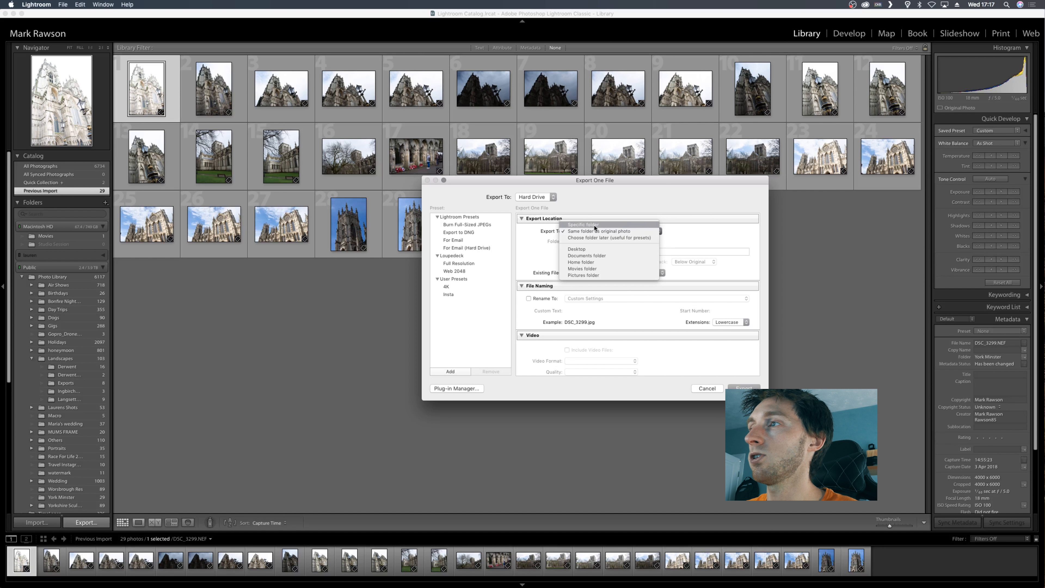
click(584, 225)
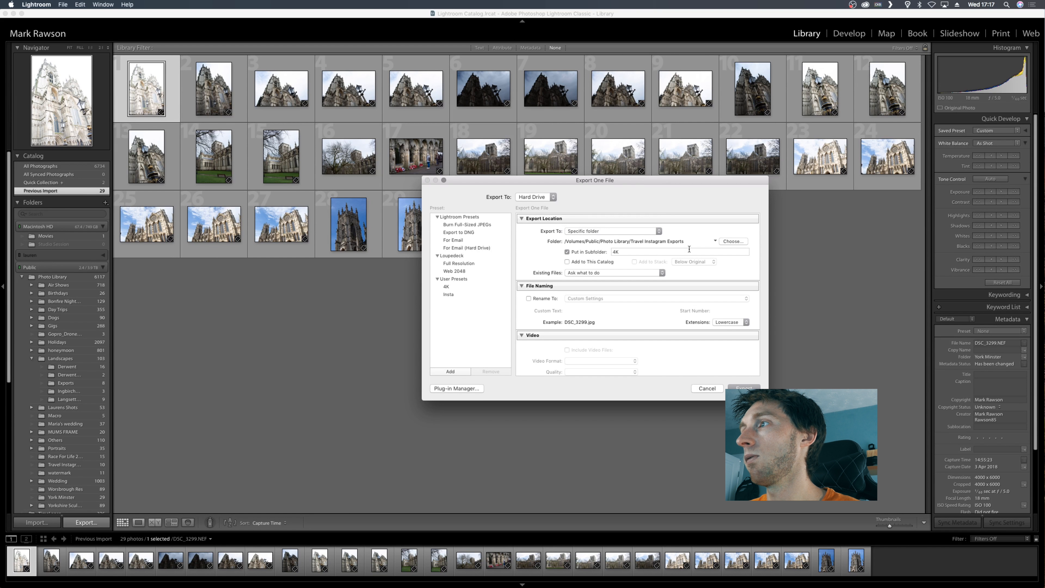
click(658, 231)
click(578, 237)
click(620, 232)
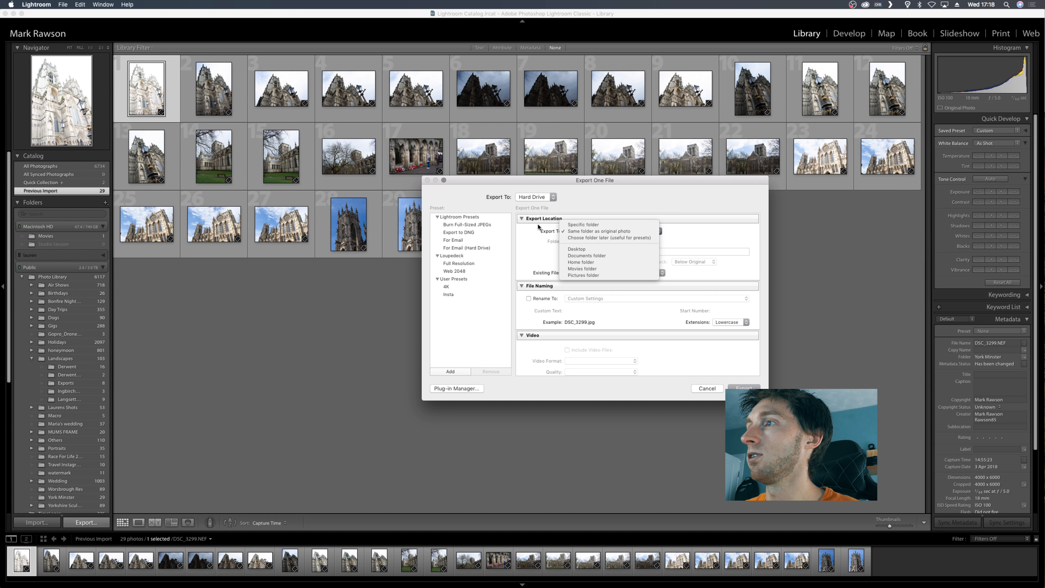
click(583, 231)
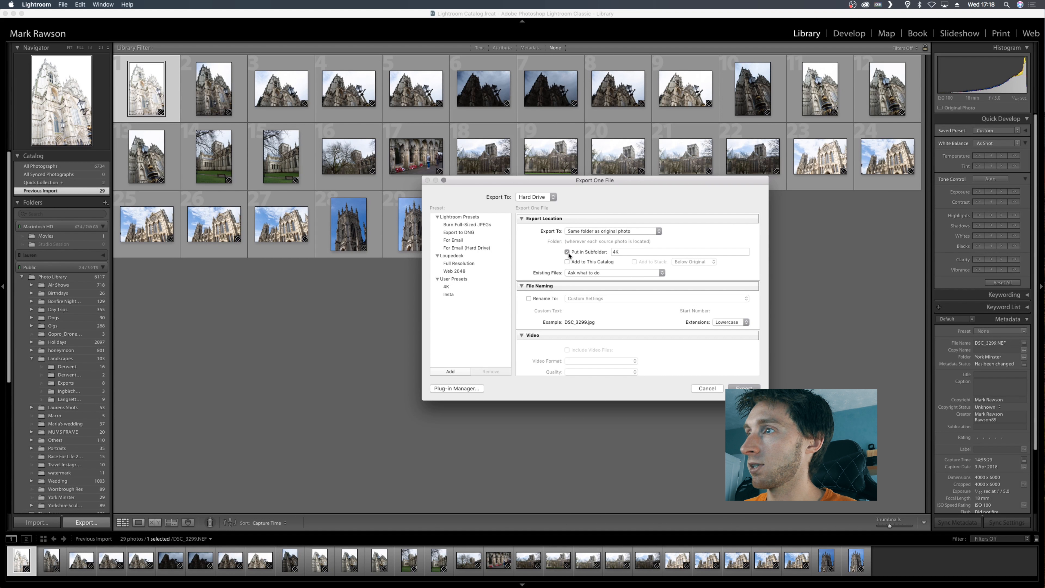
Name the export subfolder "Exports" and keep existing-file handling at Ask what to do
drag(625, 252, 600, 253)
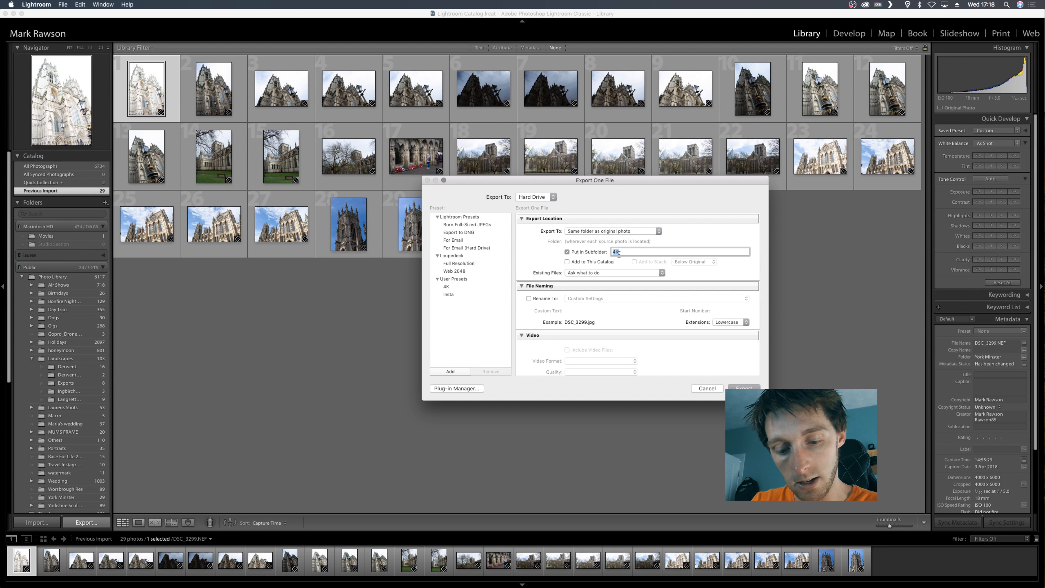
text(Exports)
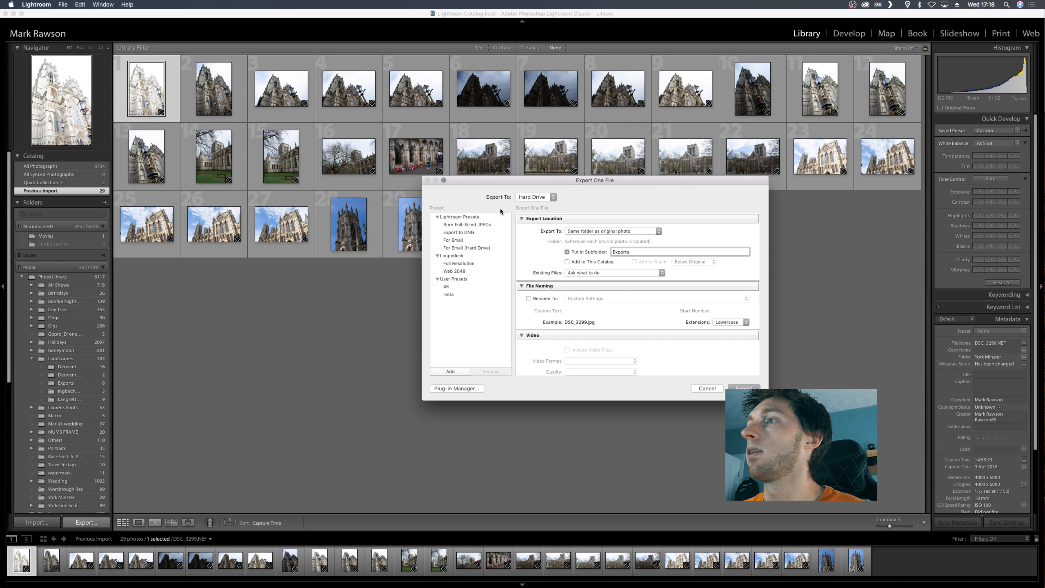
click(539, 250)
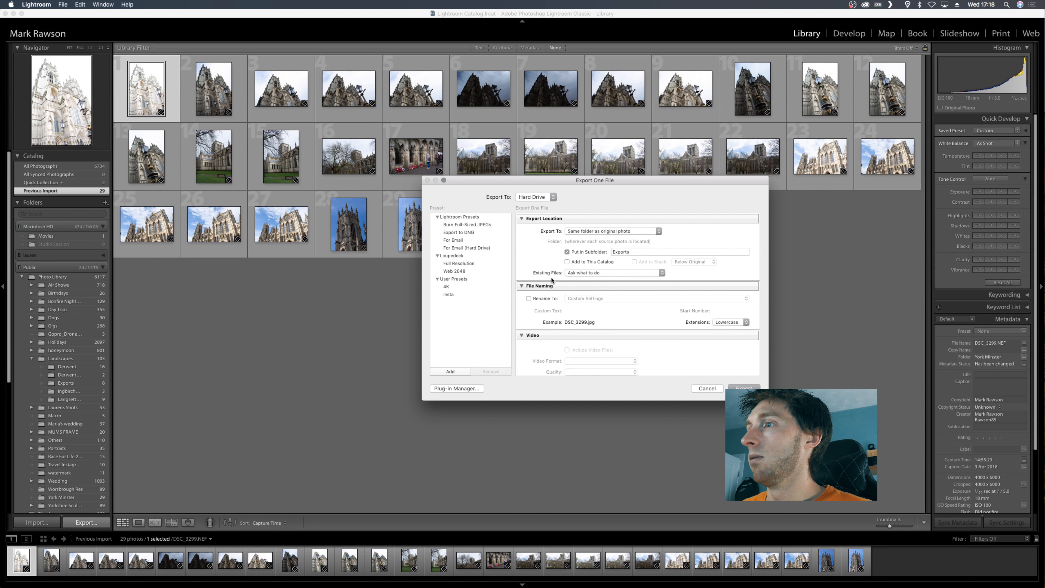
click(566, 274)
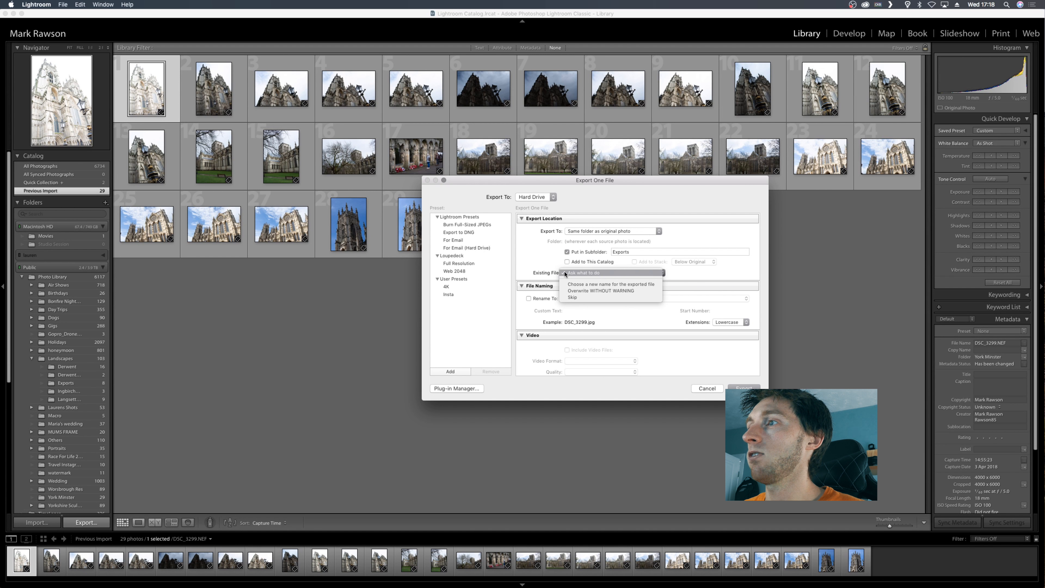
click(586, 273)
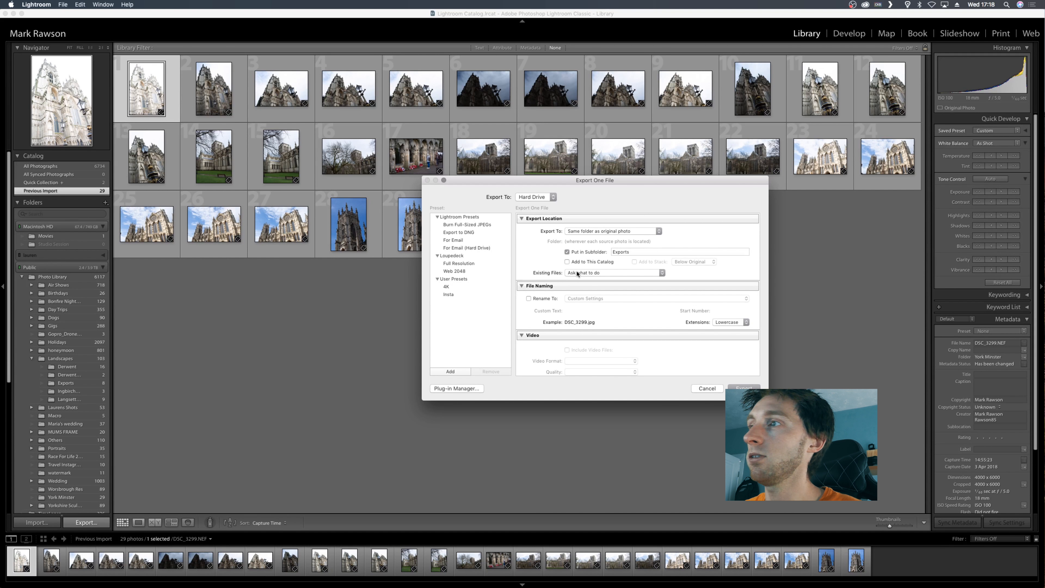
Try enabling file renaming for the export, look through the naming templates, and turn renaming off again
scroll(526, 285, down, 2)
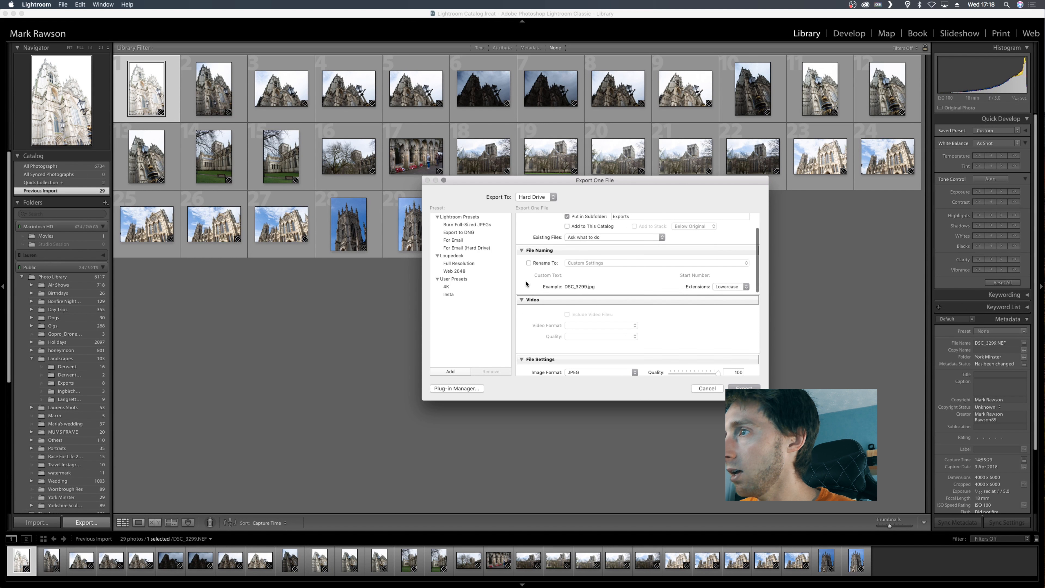
click(529, 262)
click(610, 261)
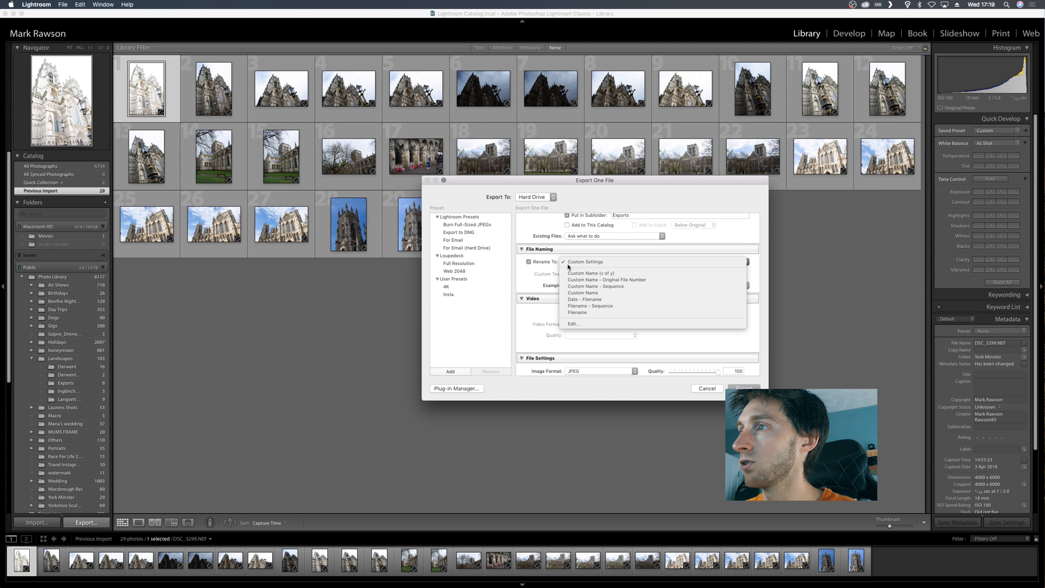
click(548, 263)
click(529, 262)
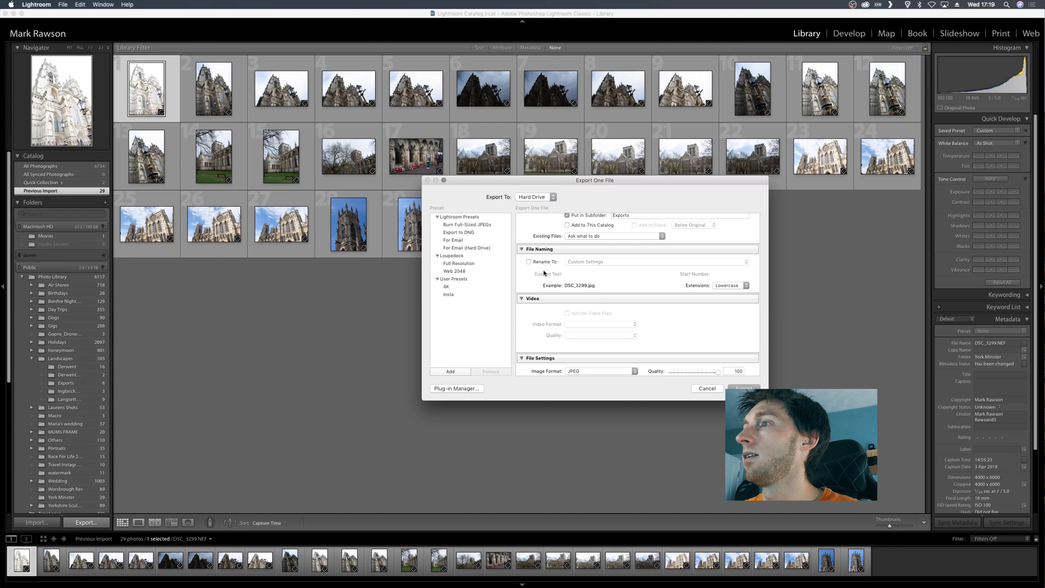
Review the image format options for the export, choosing JPEG at quality 100
scroll(544, 294, down, 3)
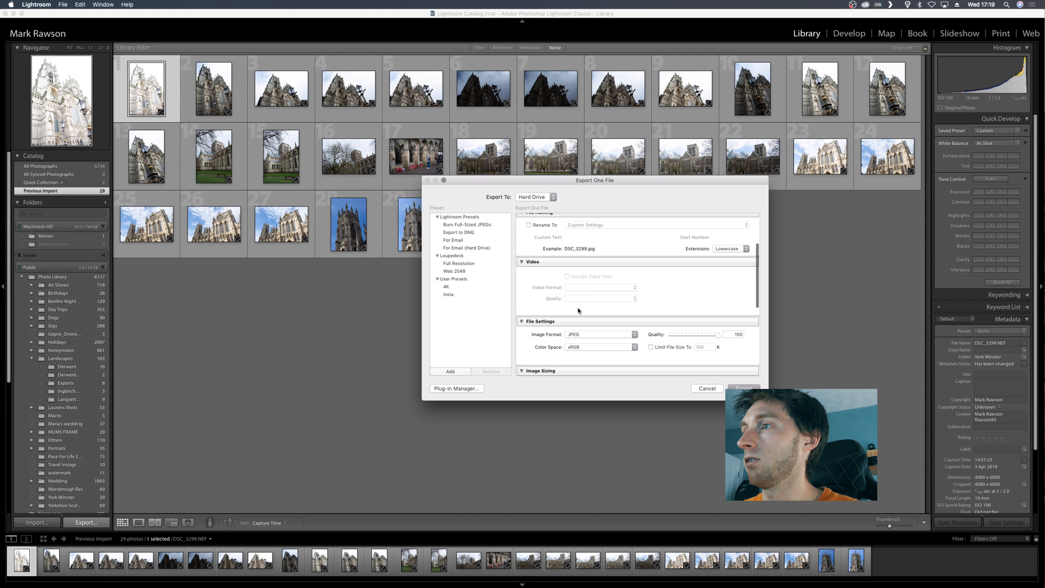
scroll(587, 301, down, 3)
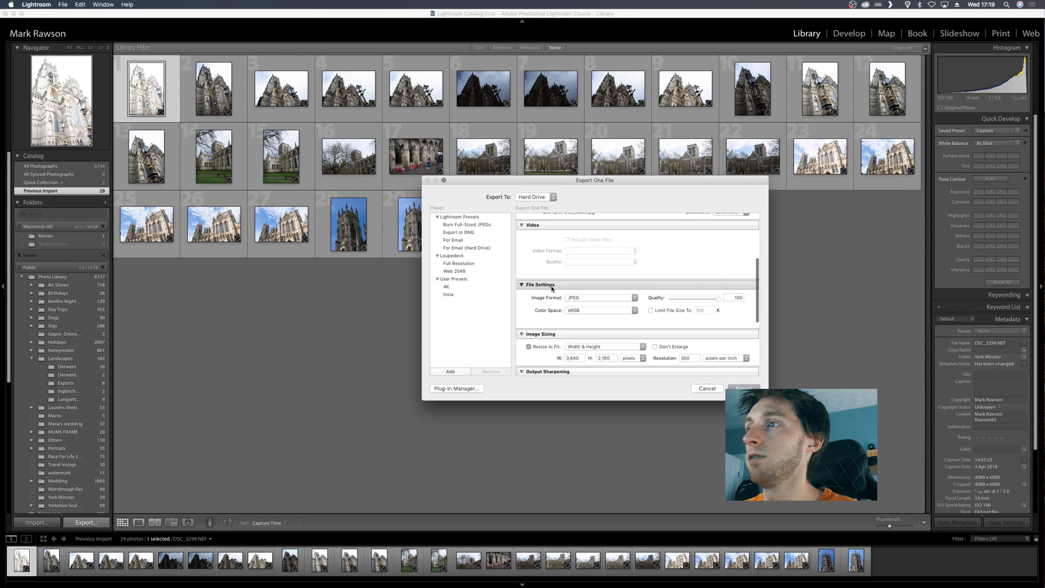
scroll(543, 269, down, 3)
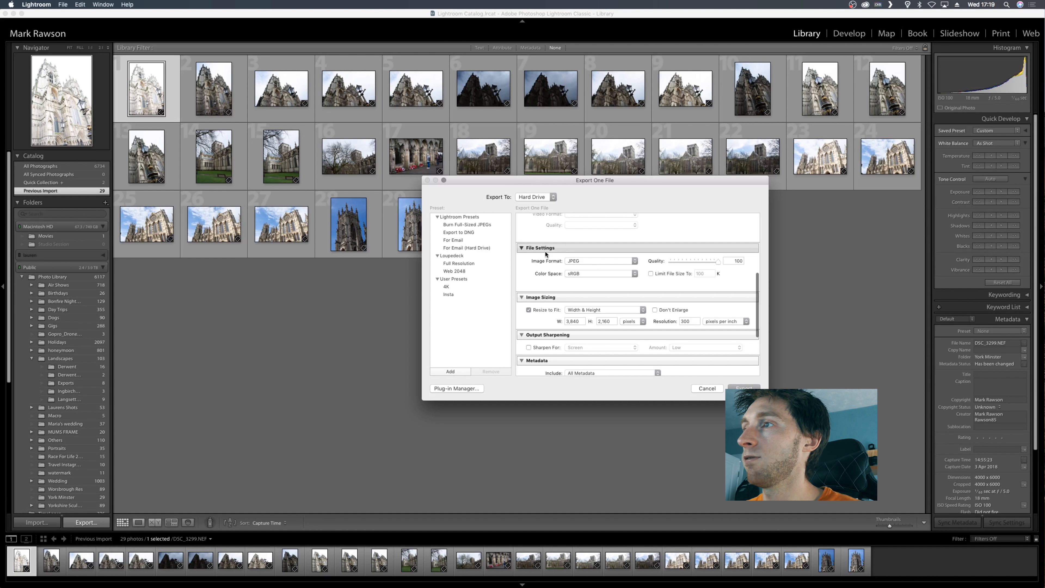
click(592, 262)
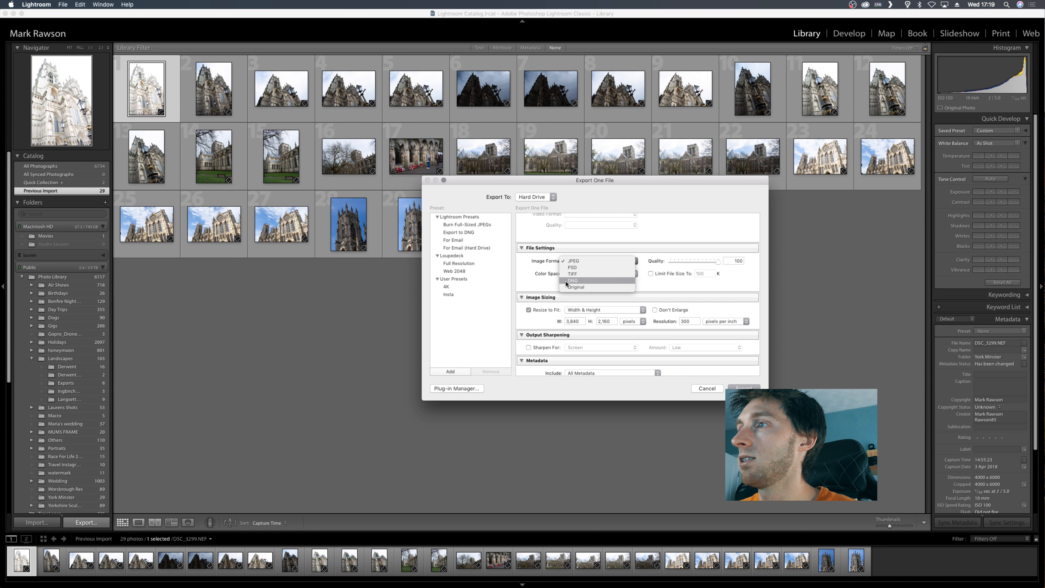
click(572, 262)
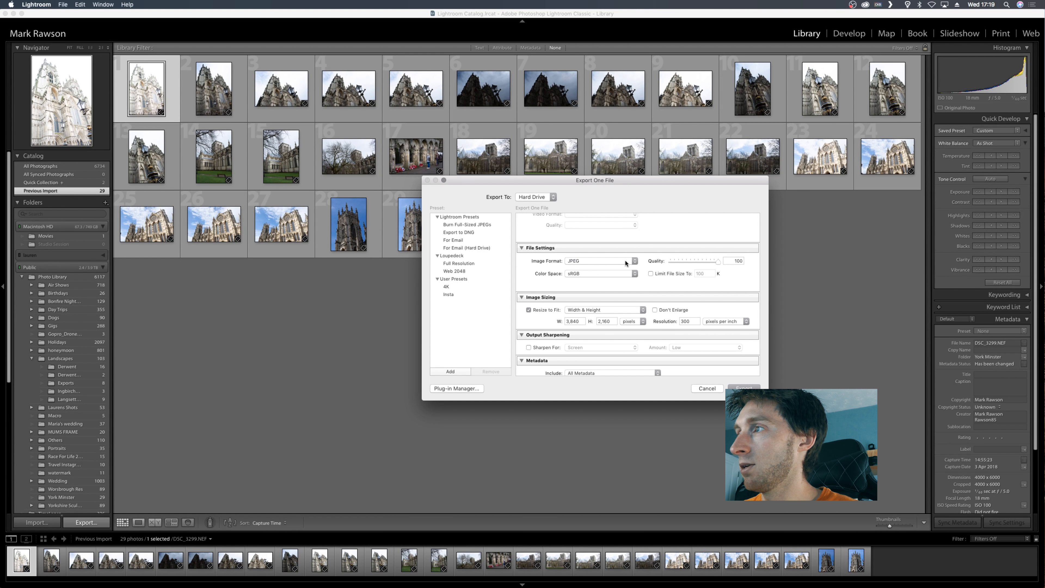
mouse_move(718, 262)
mouse_down()
mouse_move(677, 270)
mouse_move(723, 268)
mouse_up()
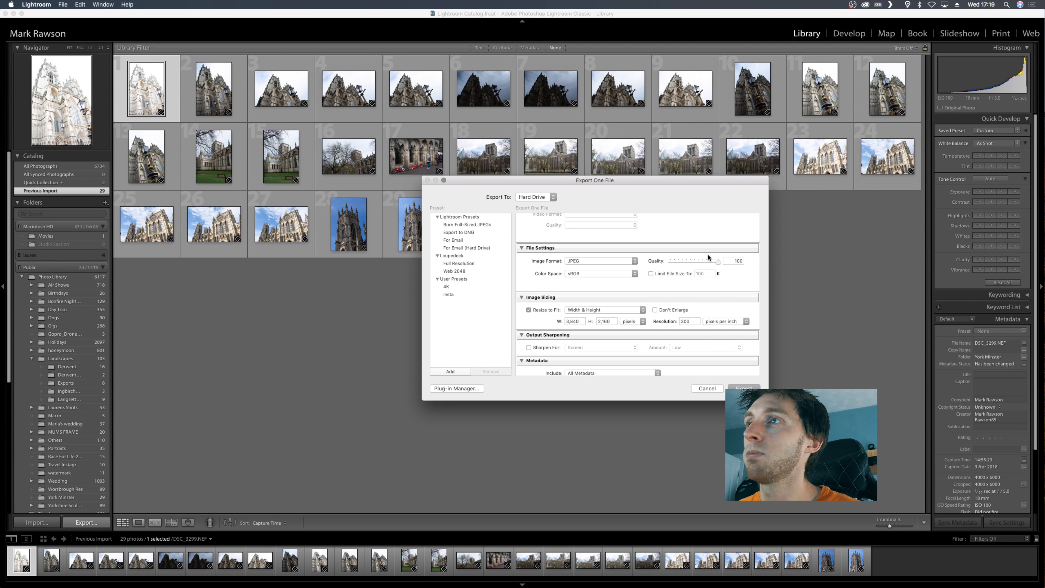
drag(717, 260, 723, 262)
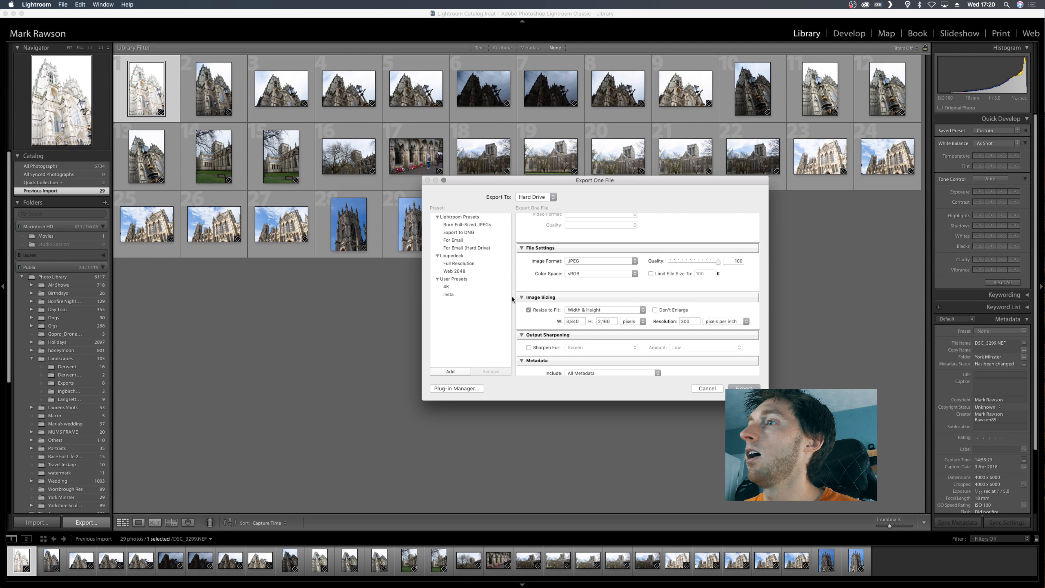
Look at the sizing units and disable Resize to Fit so the photo exports at full size
scroll(548, 301, down, 2)
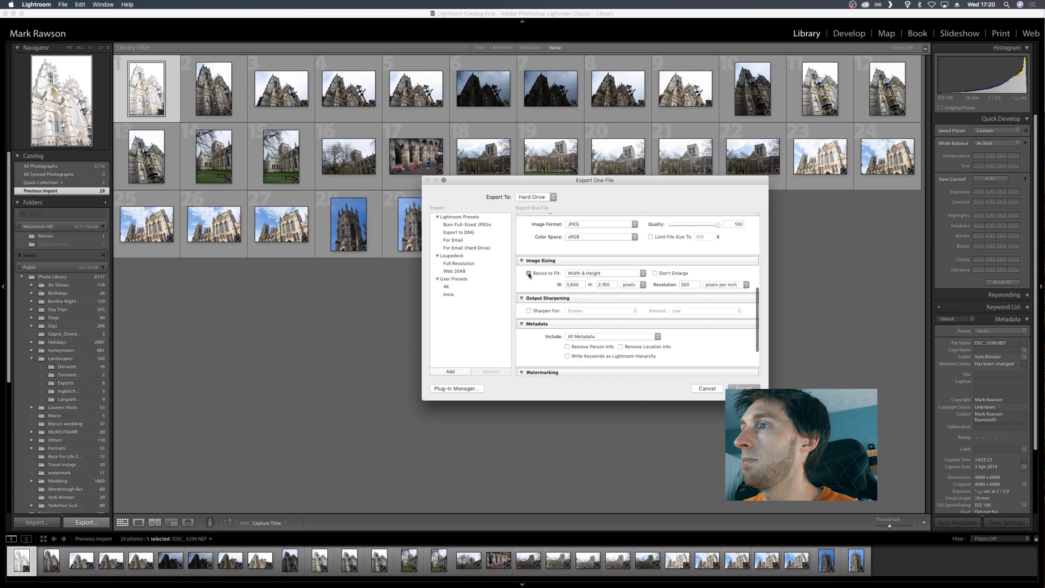
click(627, 284)
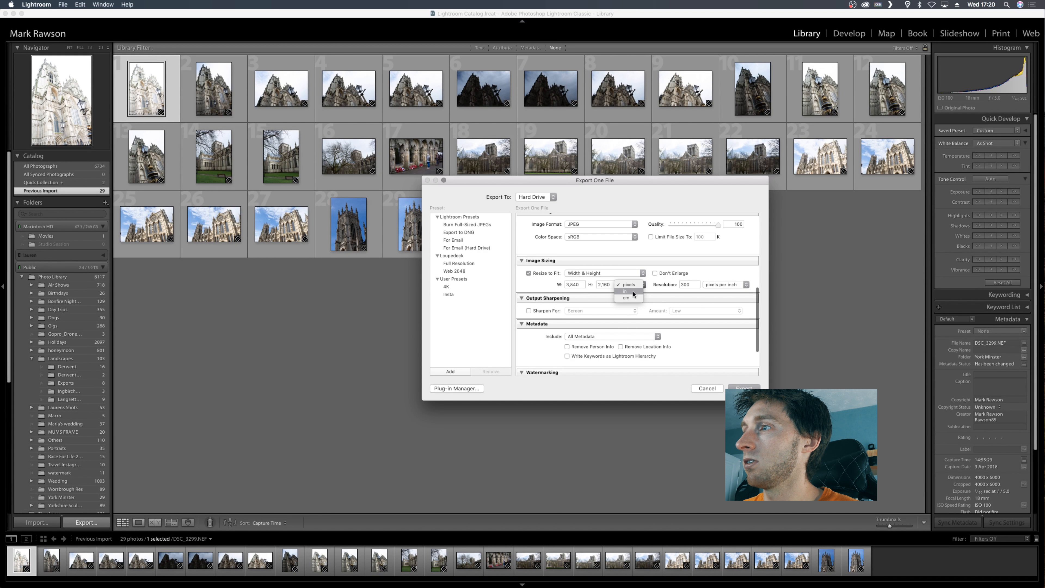
click(542, 282)
click(528, 273)
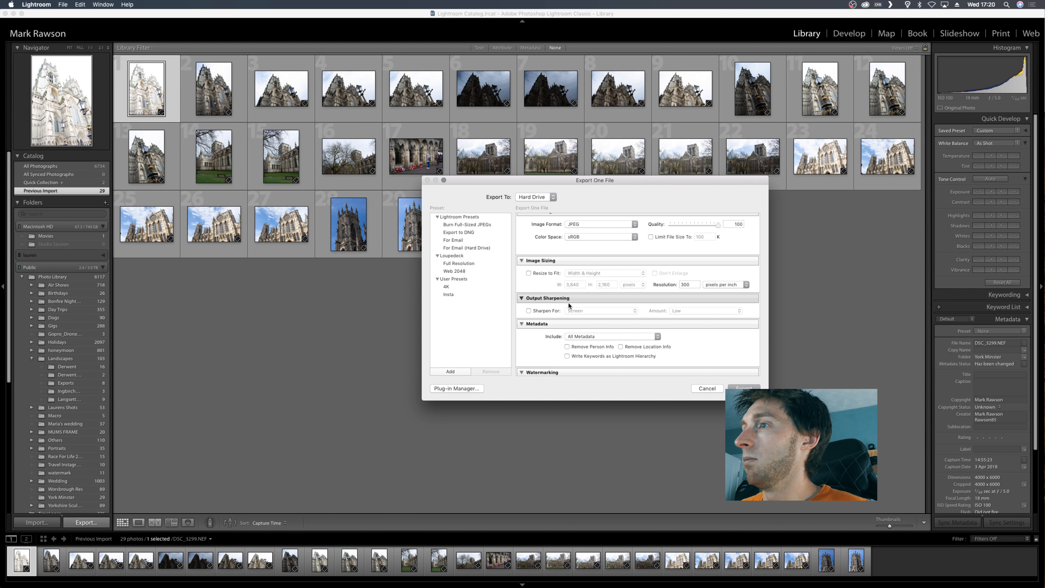
Review the metadata and after-export options, leaving them at All Metadata and Do nothing
scroll(569, 303, down, 3)
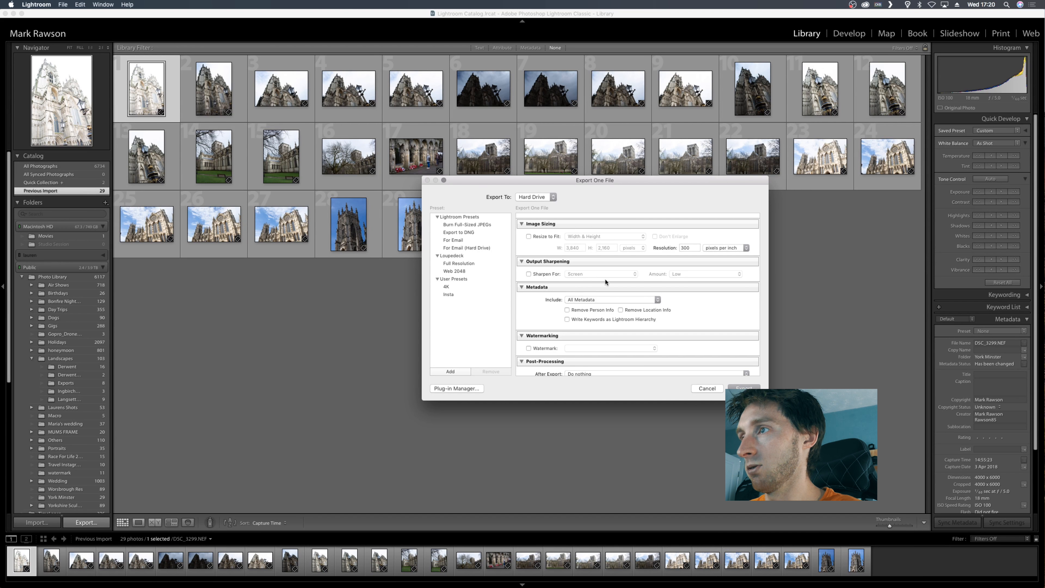
scroll(534, 311, down, 2)
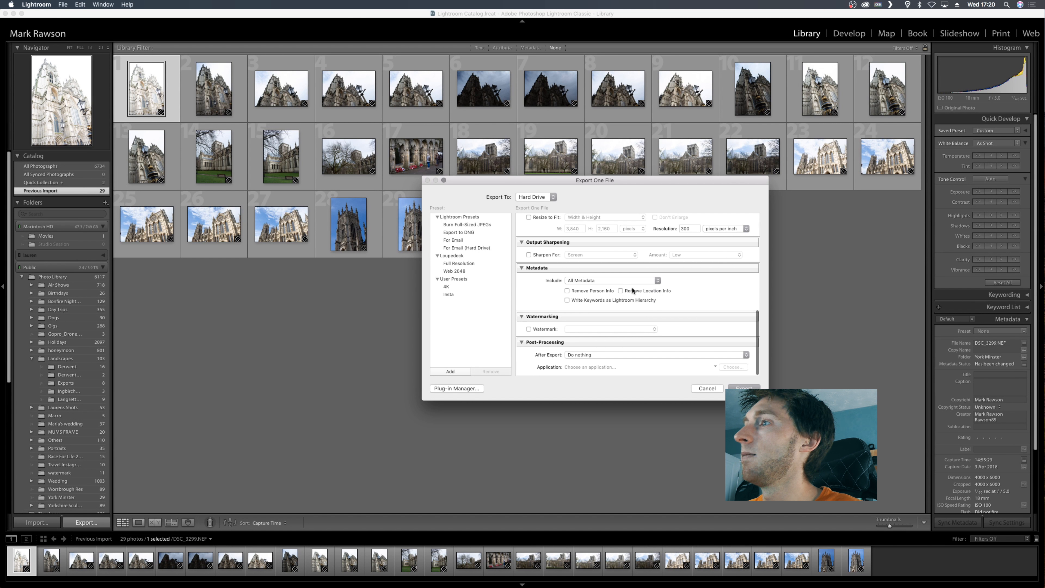
click(624, 281)
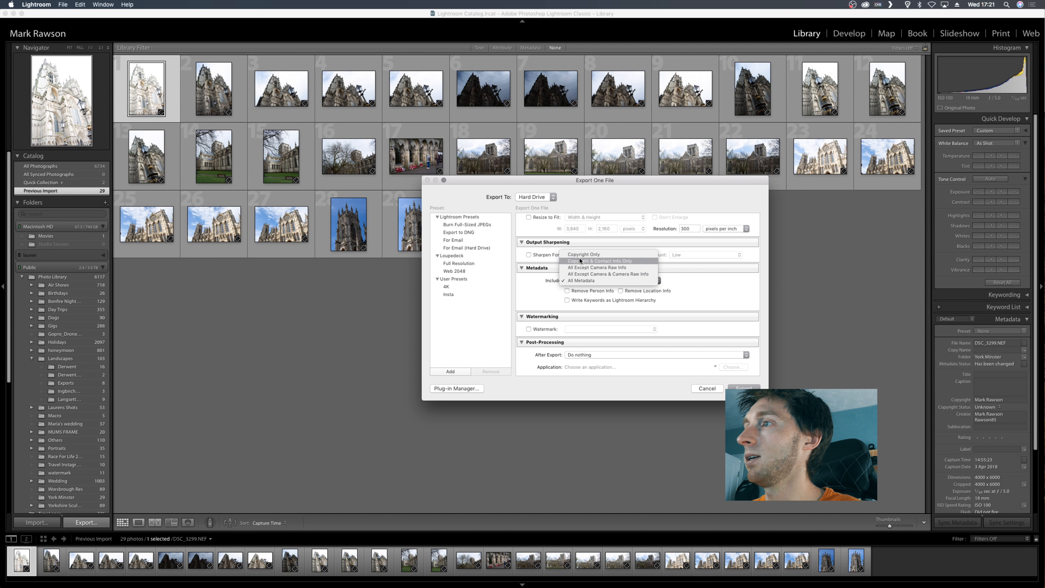
click(690, 290)
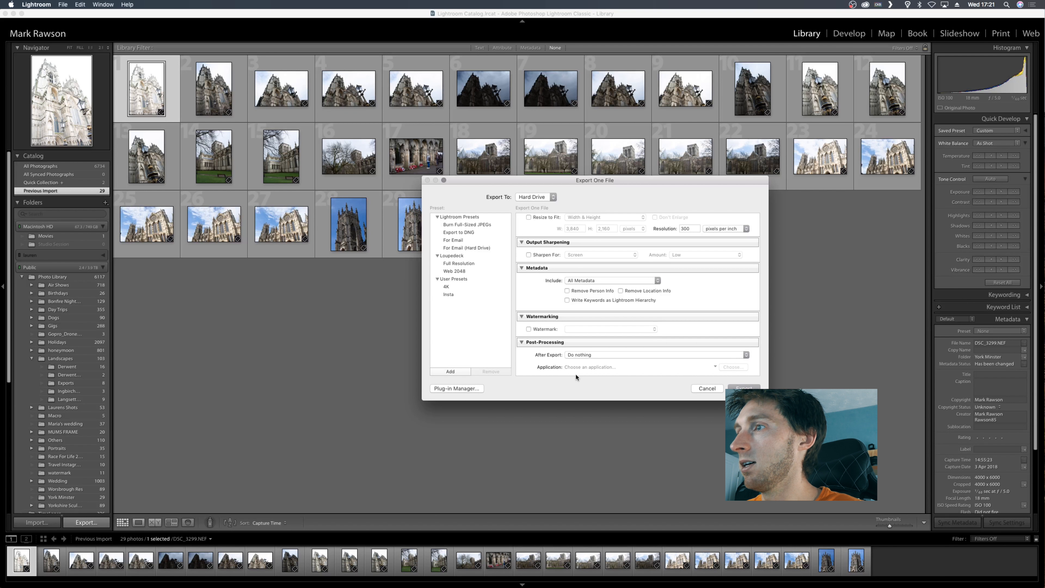
click(579, 355)
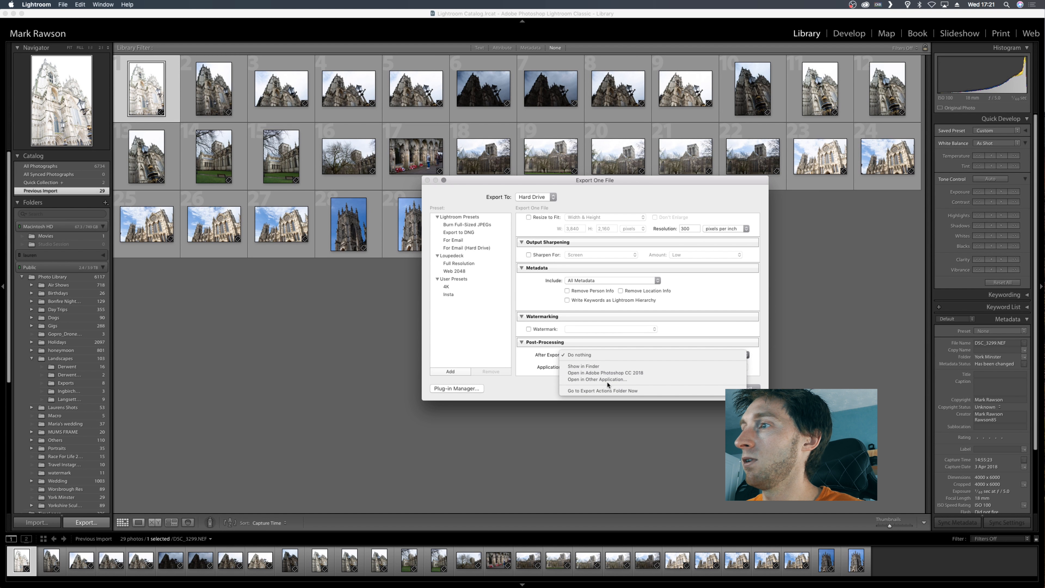
click(531, 356)
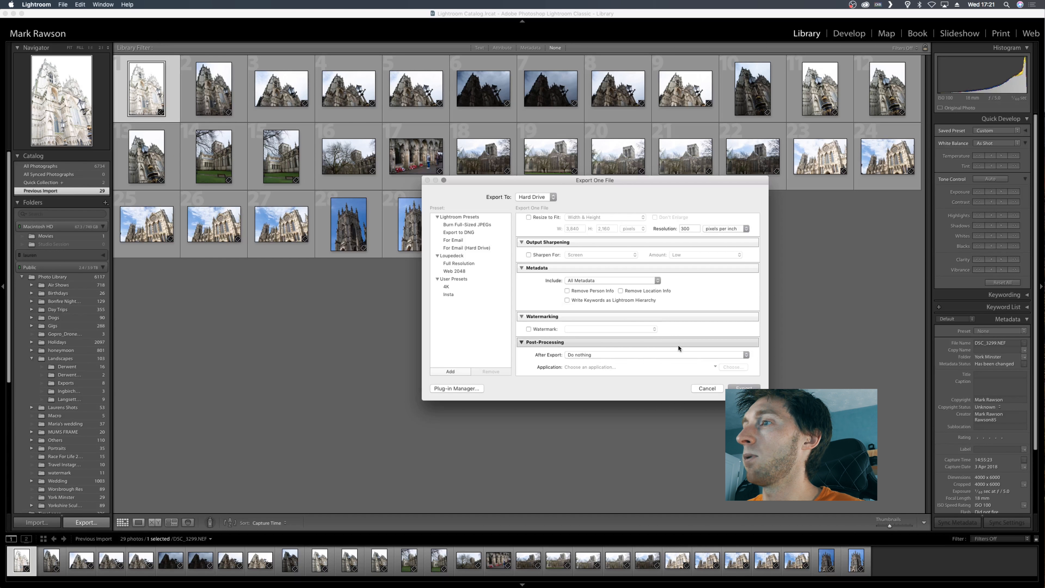
Save the current export settings as a preset named Export Folder in User Presets, and export the first photo with it
click(450, 372)
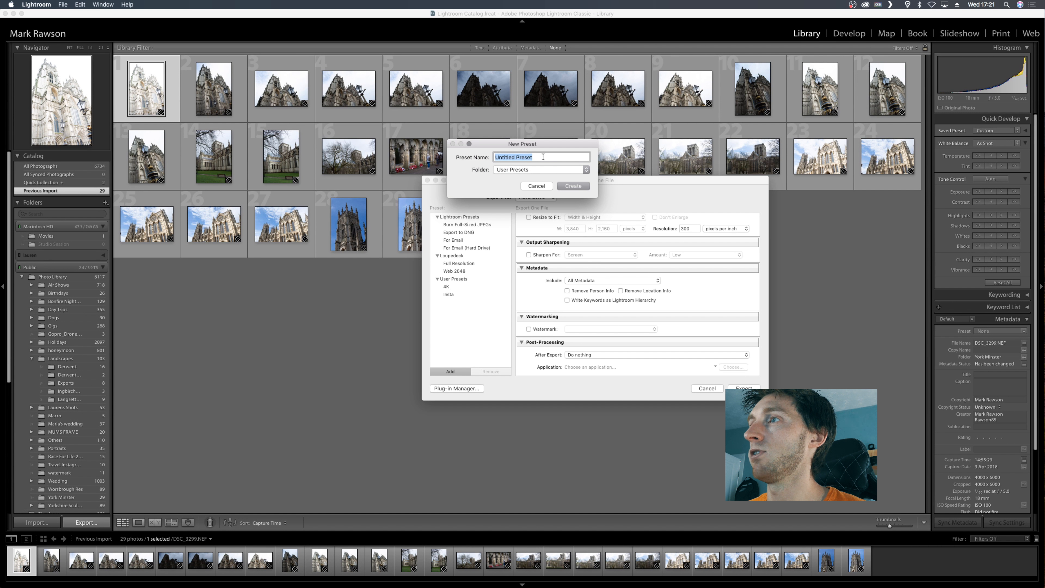
text(E)
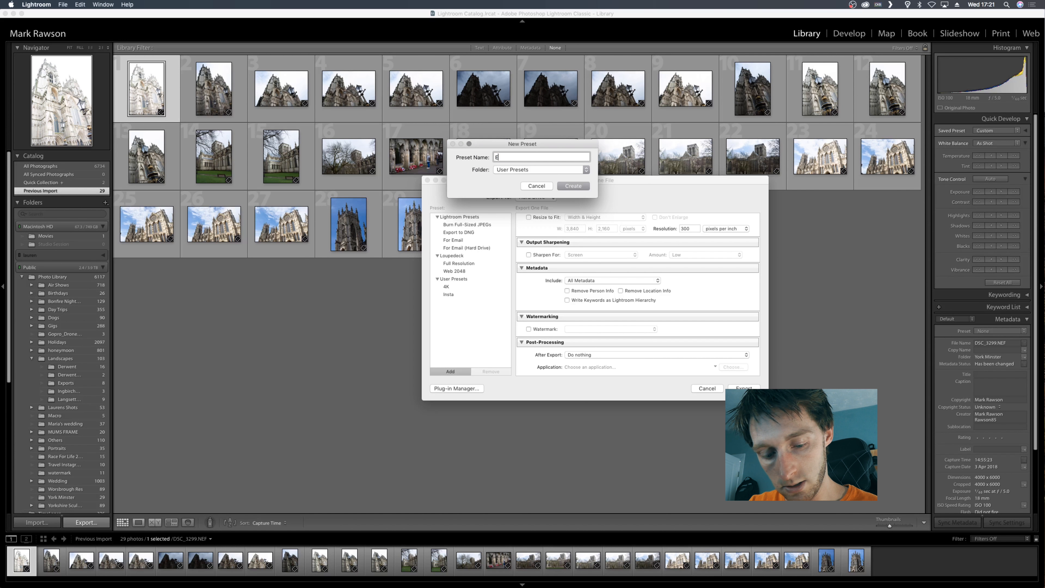
text(xport Folder)
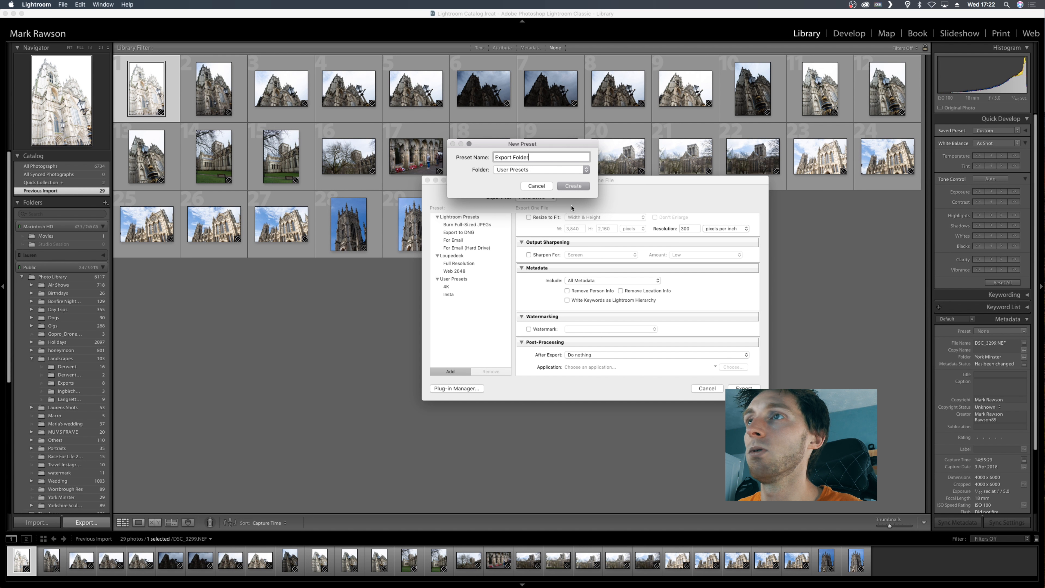
click(574, 186)
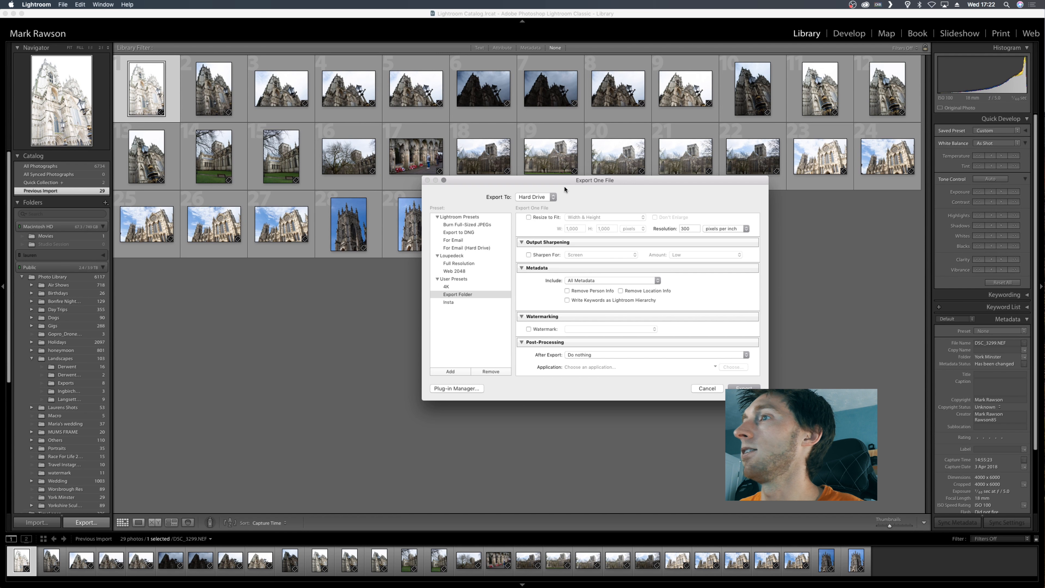
click(461, 295)
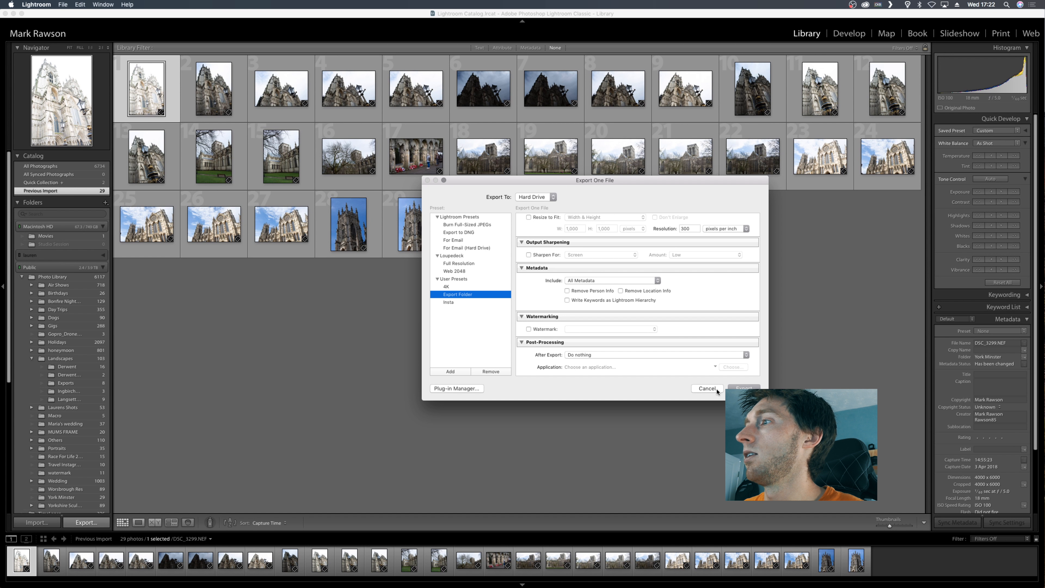
key(Return)
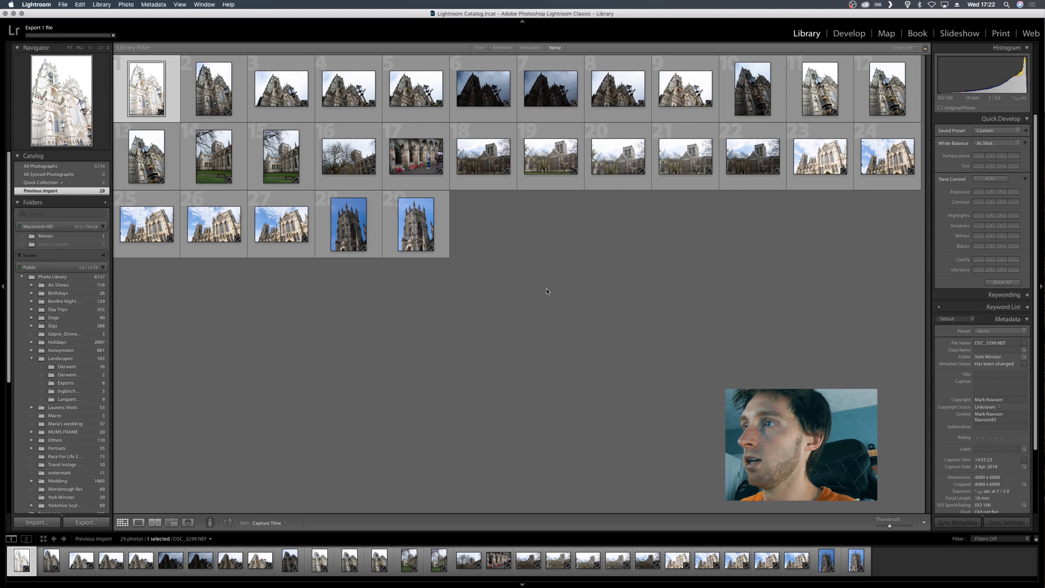
Select only the last tower photo in the grid and export it with the Export Folder preset
click(514, 282)
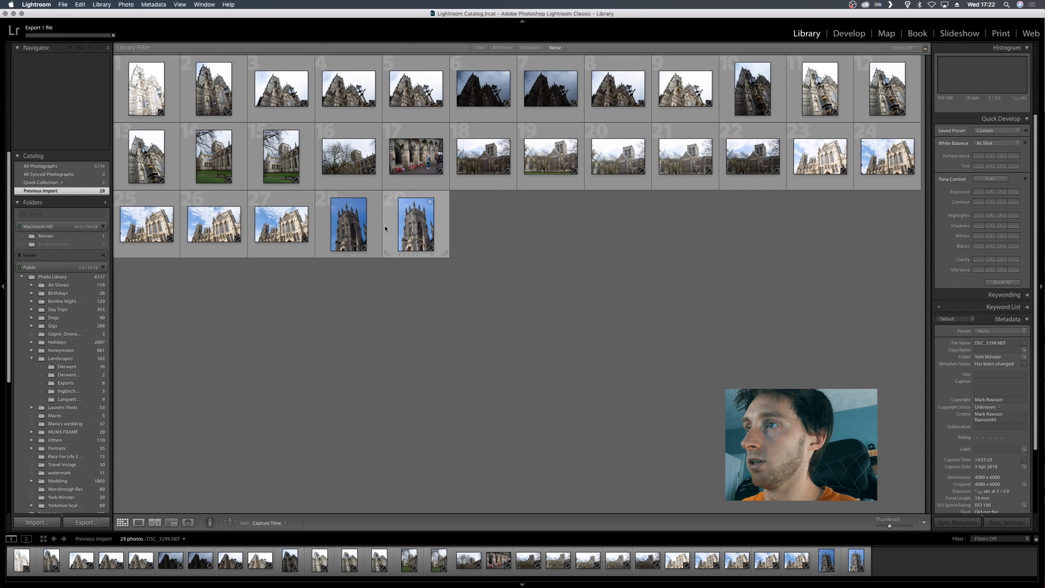
click(404, 221)
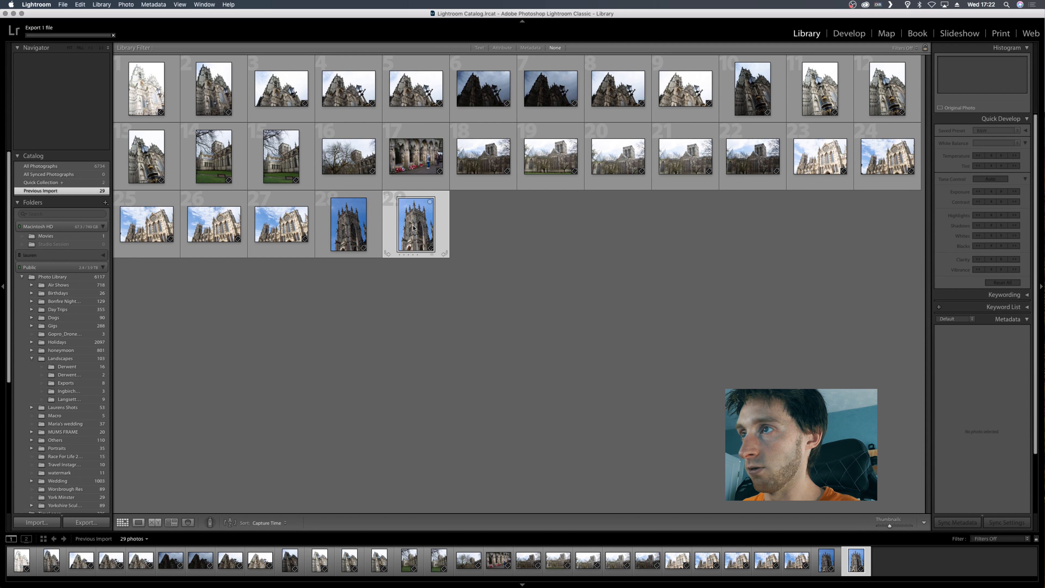
click(63, 5)
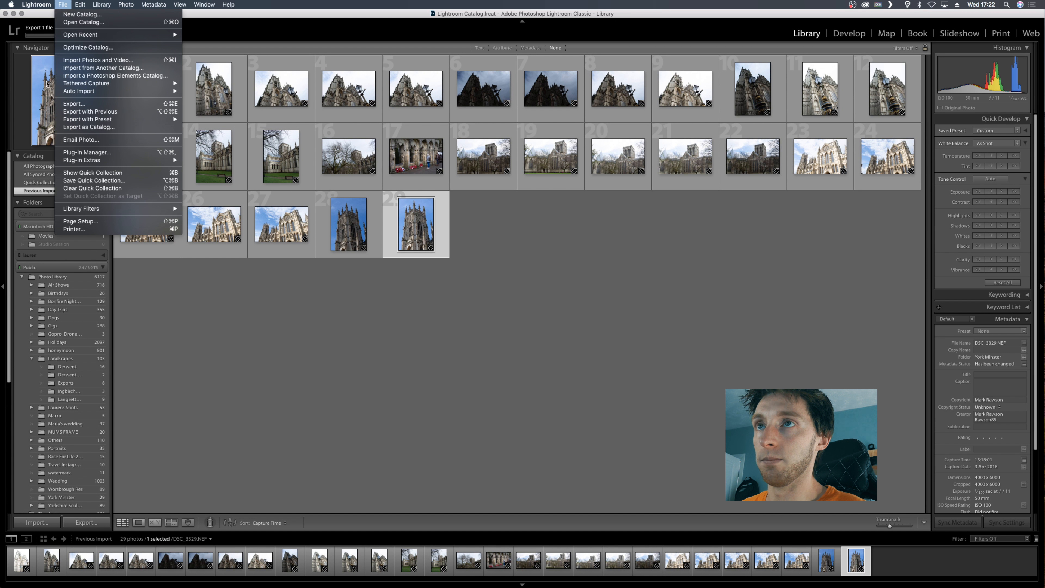
mouse_move(84, 120)
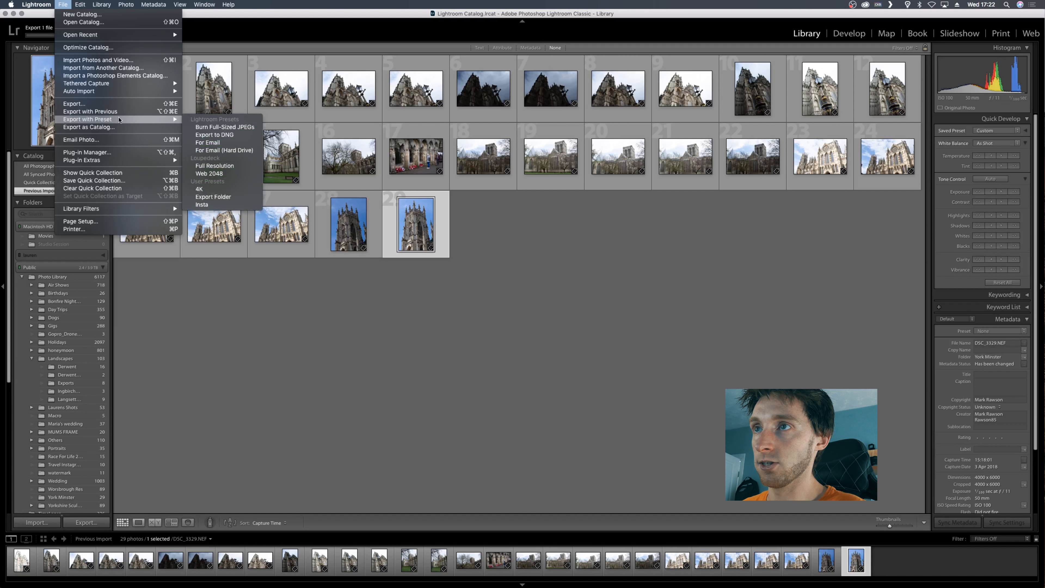
click(204, 197)
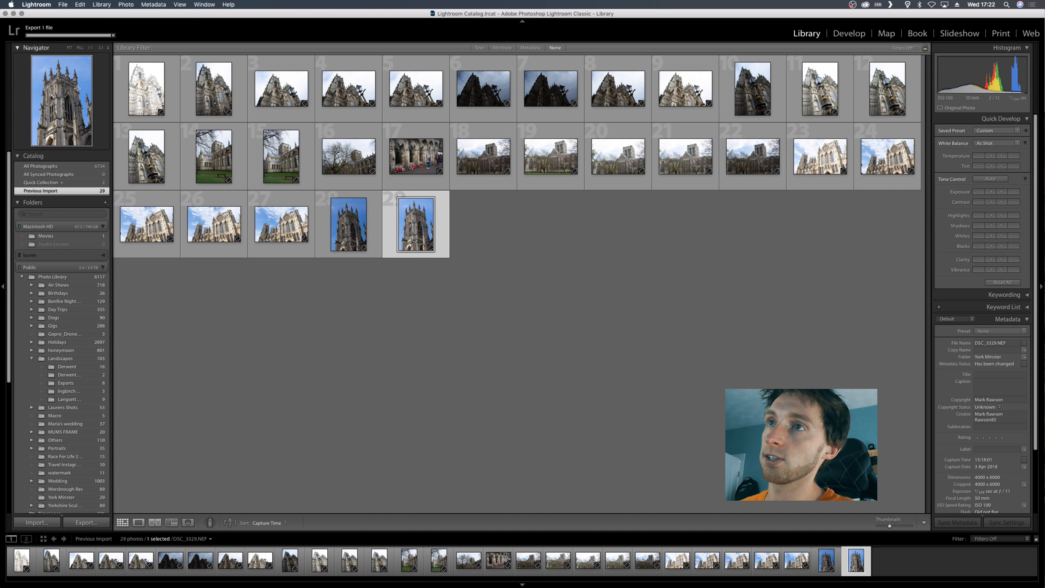